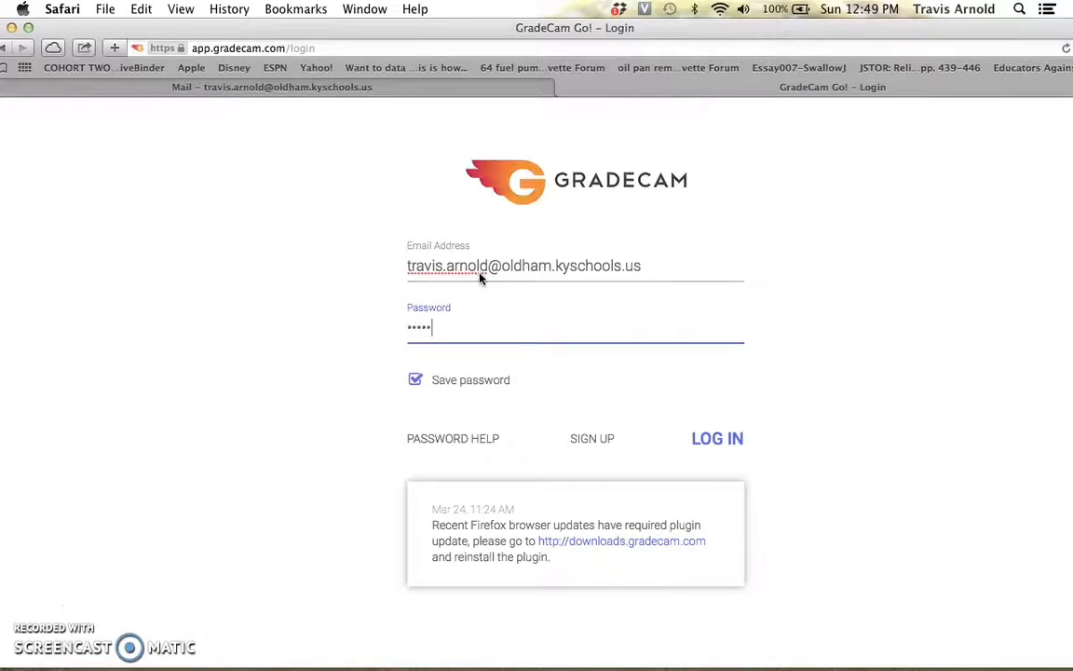
Log in to GradeCam and save the password in the browser.
{"action": "key", "text": "Return"}
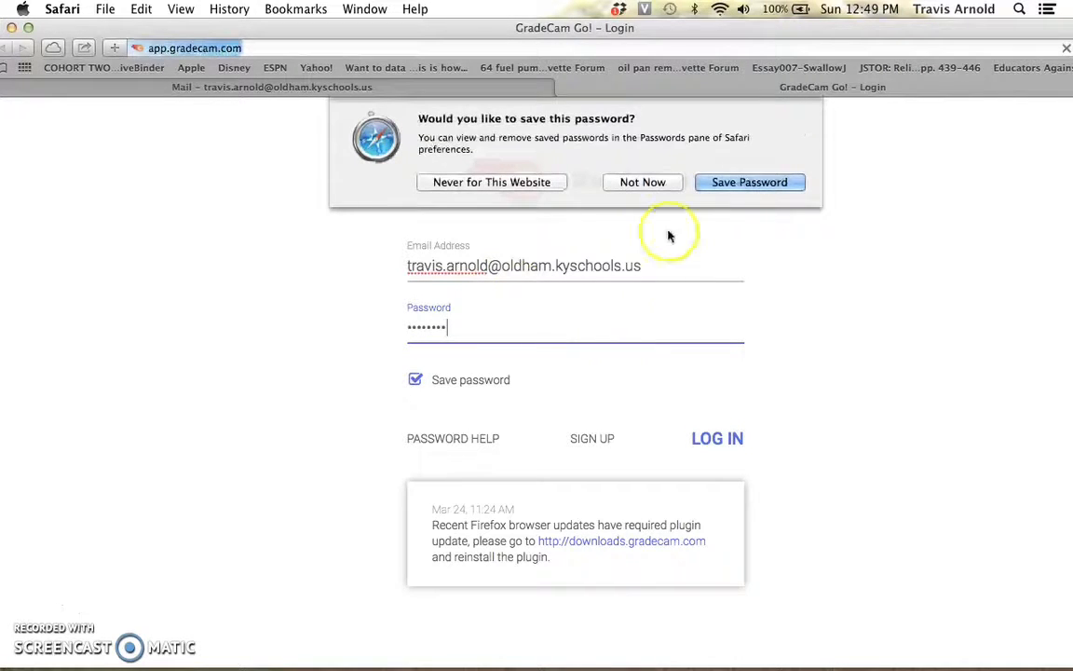
{"action": "left_click", "coordinate": [731, 182]}
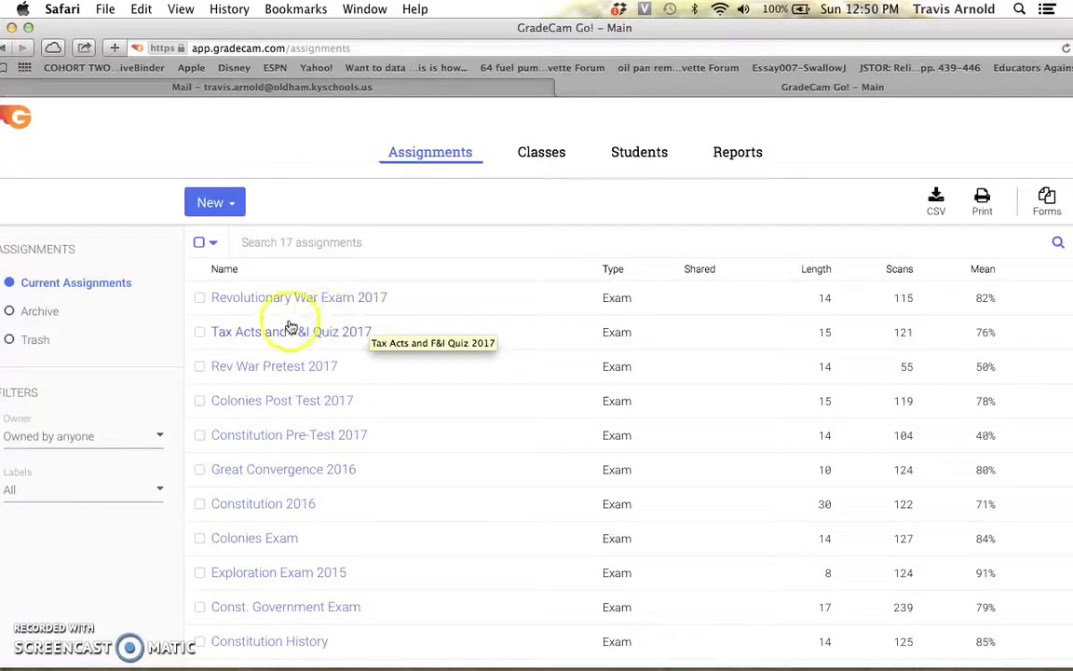
Start a new multiple-question assignment and name it Sample Name.
{"action": "left_click", "coordinate": [217, 204]}
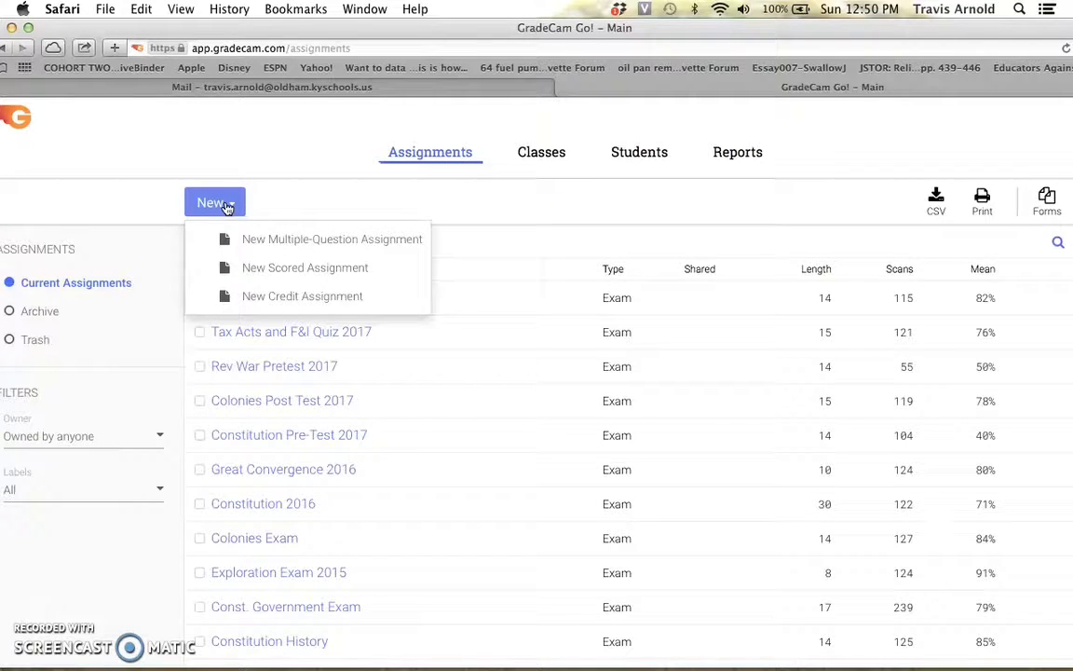
{"action": "left_click", "coordinate": [282, 248]}
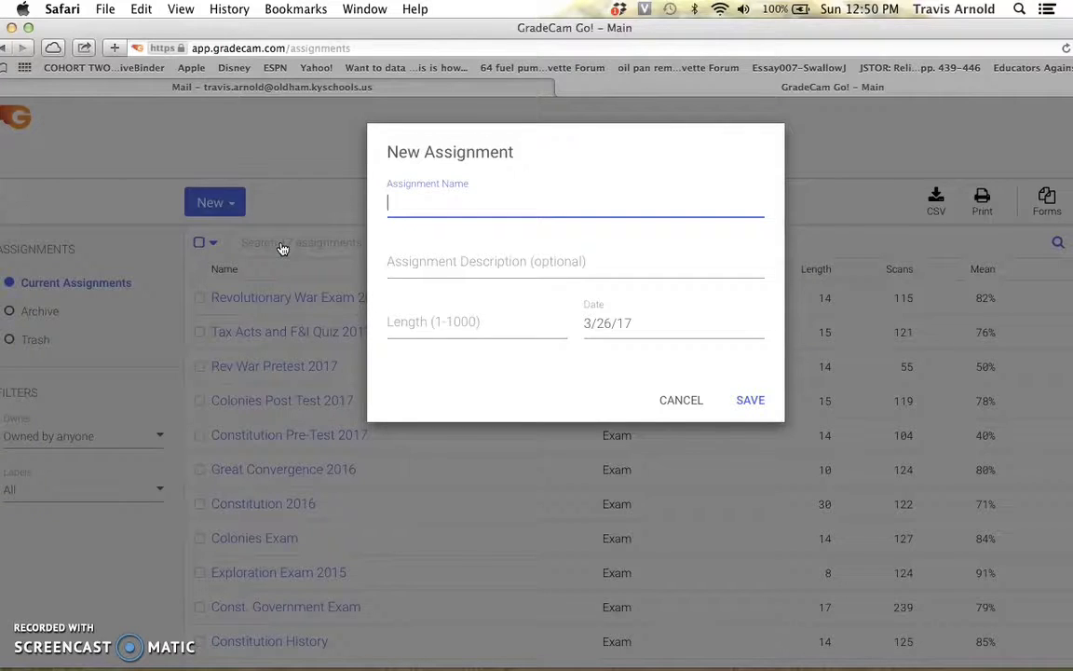
{"action": "type", "text": "Sample Name"}
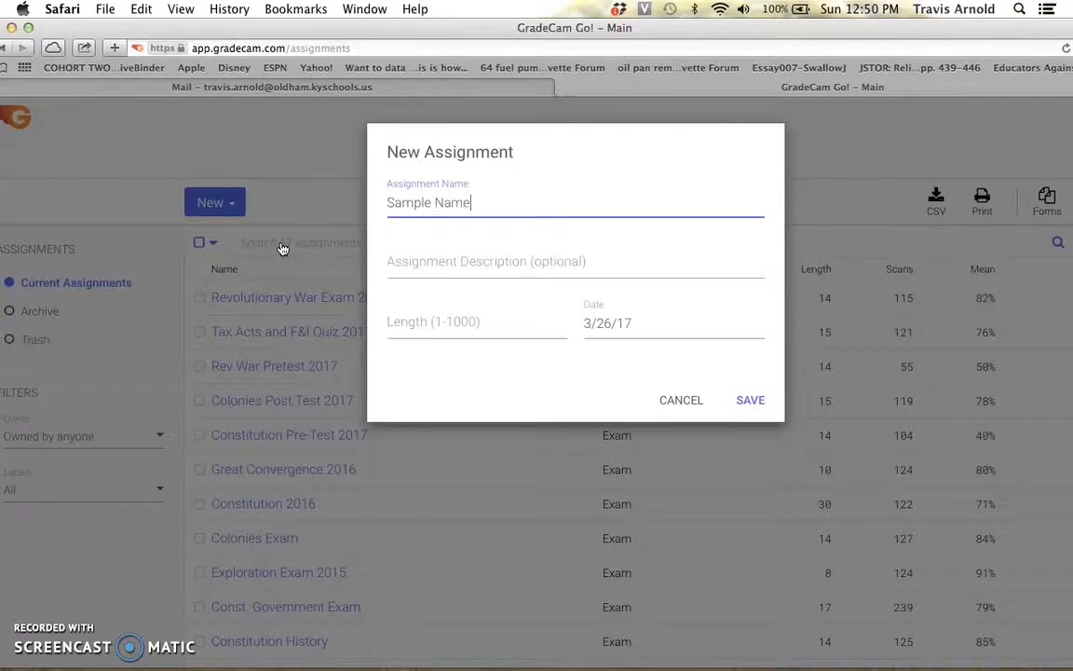
Add the description 'This is a sample I created for the video', set the length to 15, and save the assignment.
{"action": "left_click", "coordinate": [411, 269]}
{"action": "type", "text": "This"}
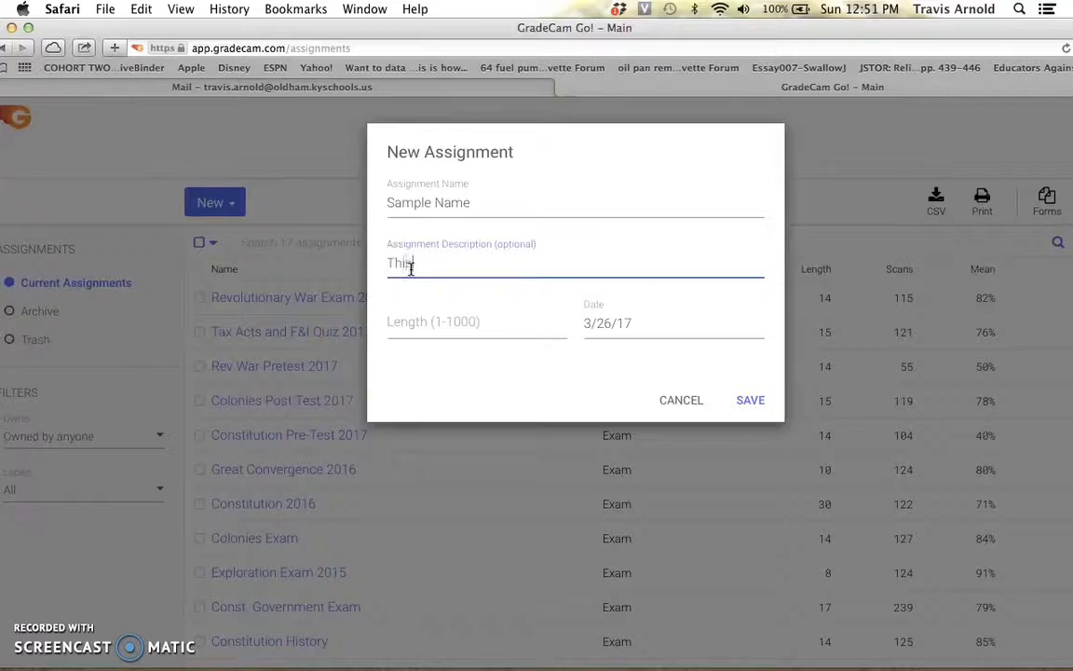
{"action": "type", "text": " is a sample I created for "}
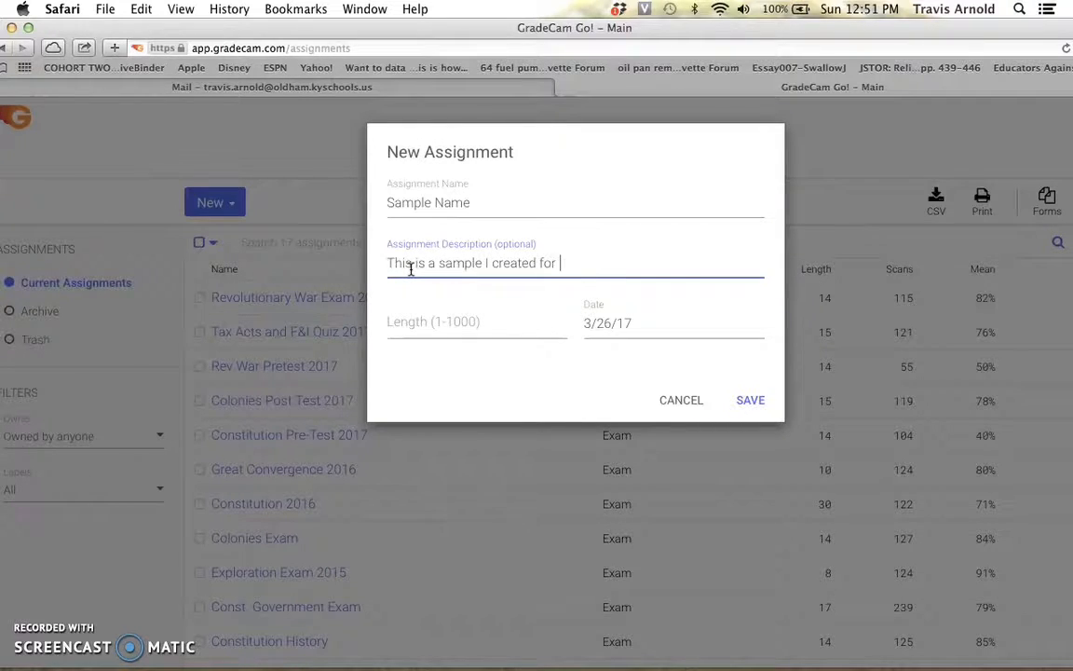
{"action": "type", "text": "the video"}
{"action": "left_click", "coordinate": [454, 326]}
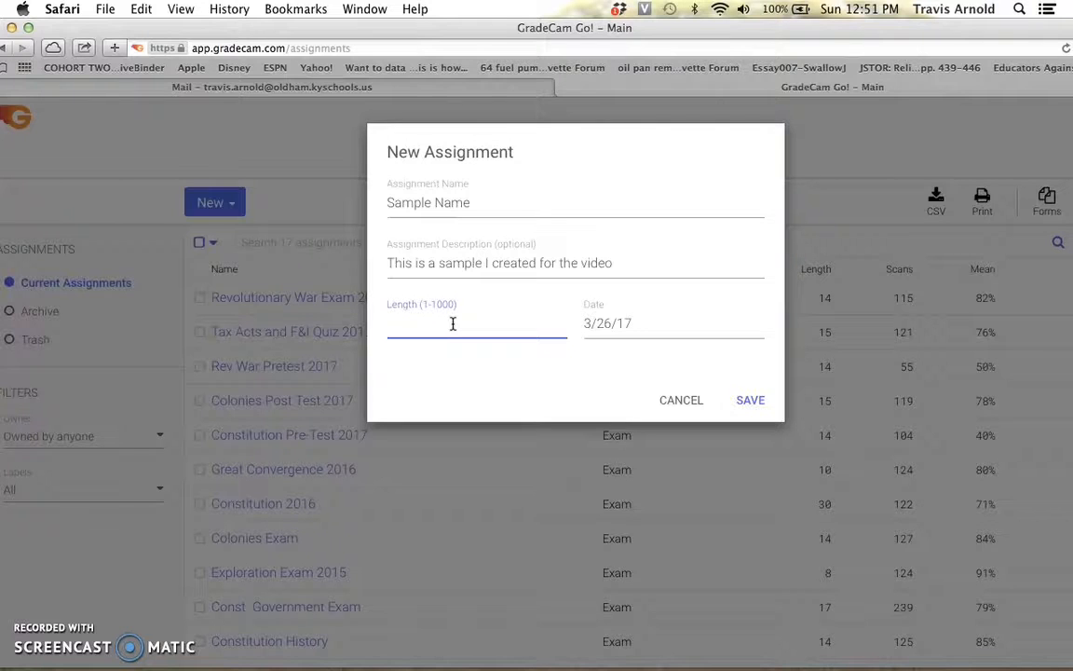
{"action": "type", "text": "15"}
{"action": "left_click", "coordinate": [748, 400]}
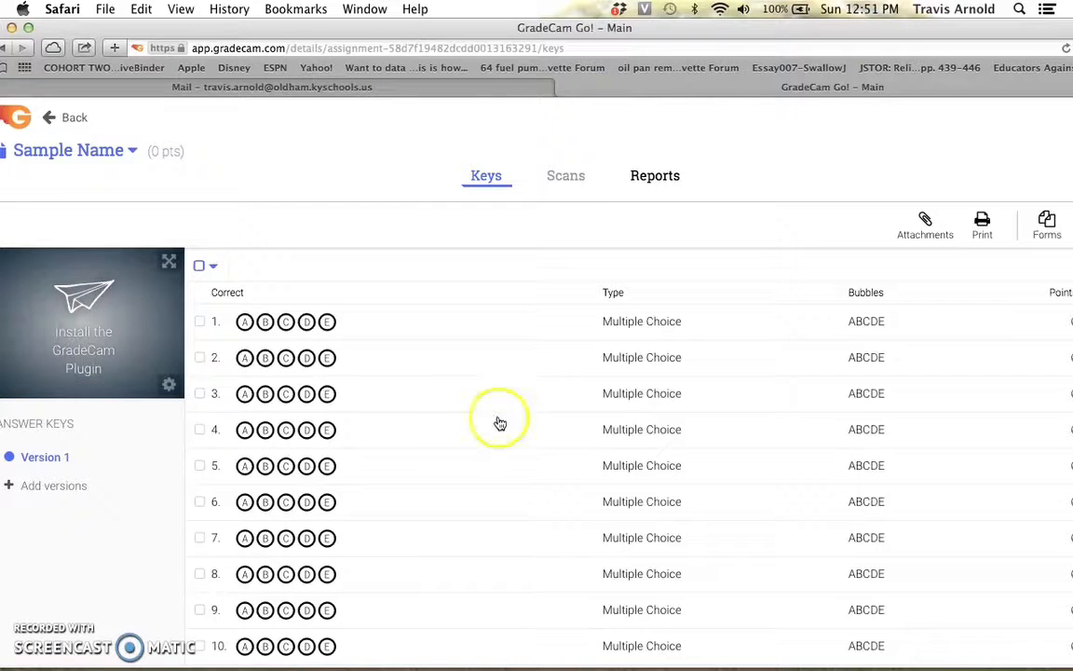
Mark the answer key for questions 1 to 5 as A, C, B, C, C.
{"action": "scroll", "coordinate": [404, 498], "scroll_direction": "down", "scroll_amount": 2}
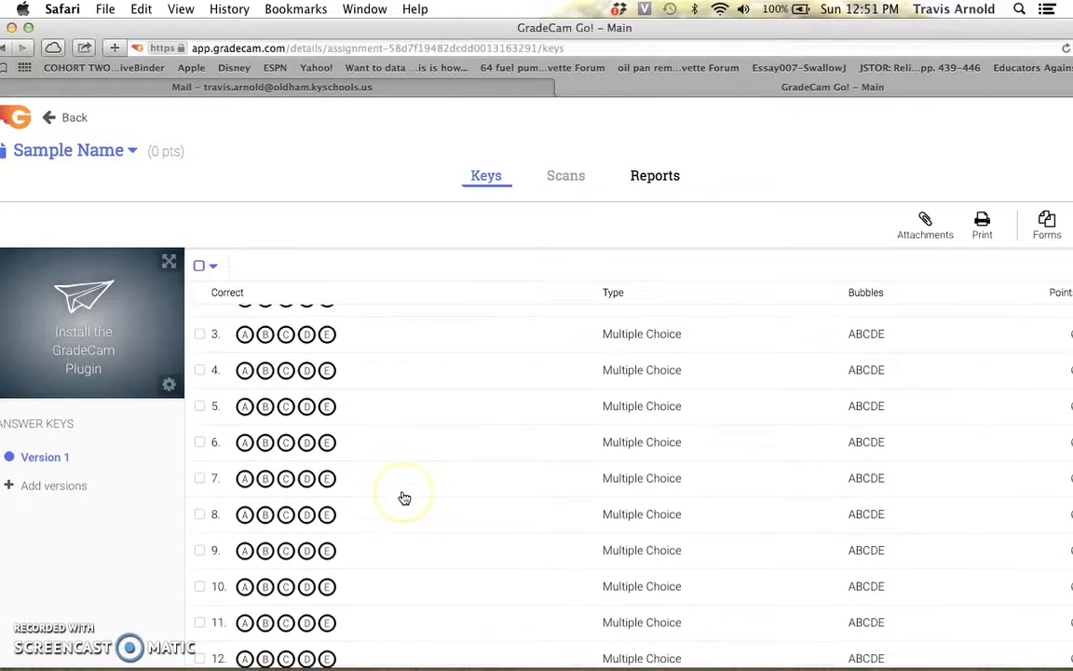
{"action": "scroll", "coordinate": [404, 498], "scroll_direction": "up", "scroll_amount": 2}
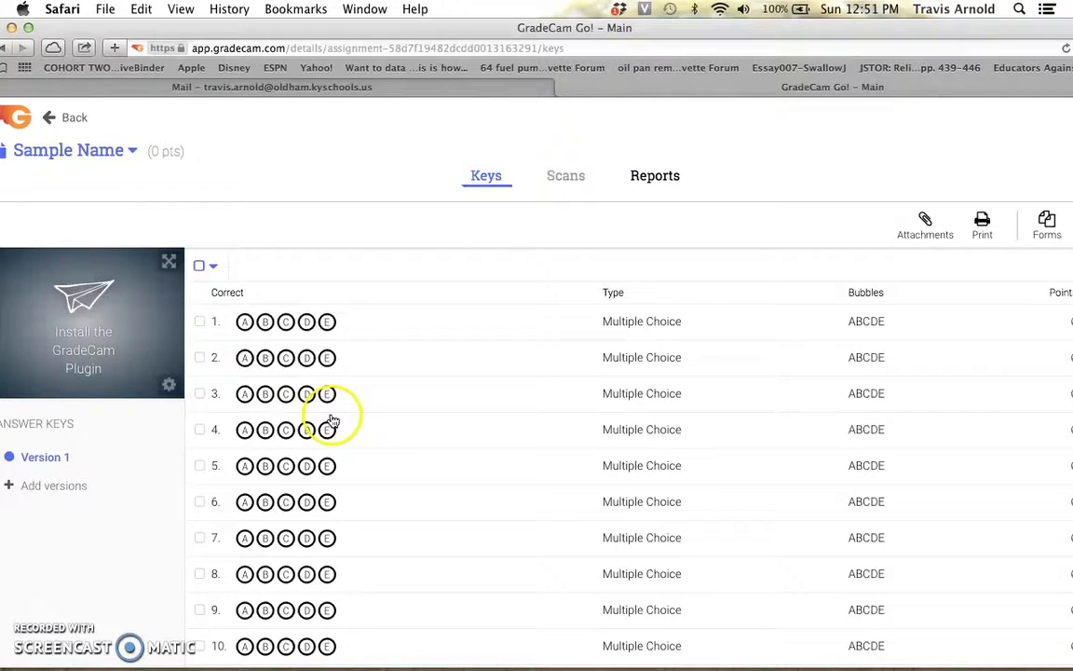
{"action": "left_click", "coordinate": [245, 322]}
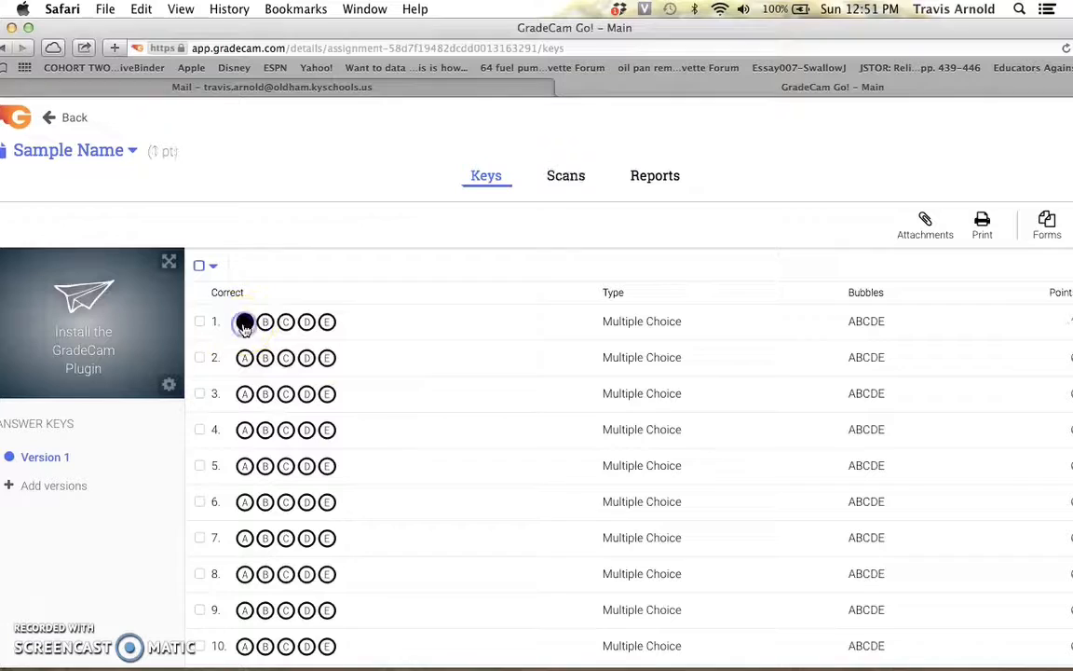
{"action": "left_click", "coordinate": [286, 358]}
{"action": "left_click", "coordinate": [267, 392]}
{"action": "scroll", "coordinate": [267, 394], "scroll_direction": "down", "scroll_amount": 1}
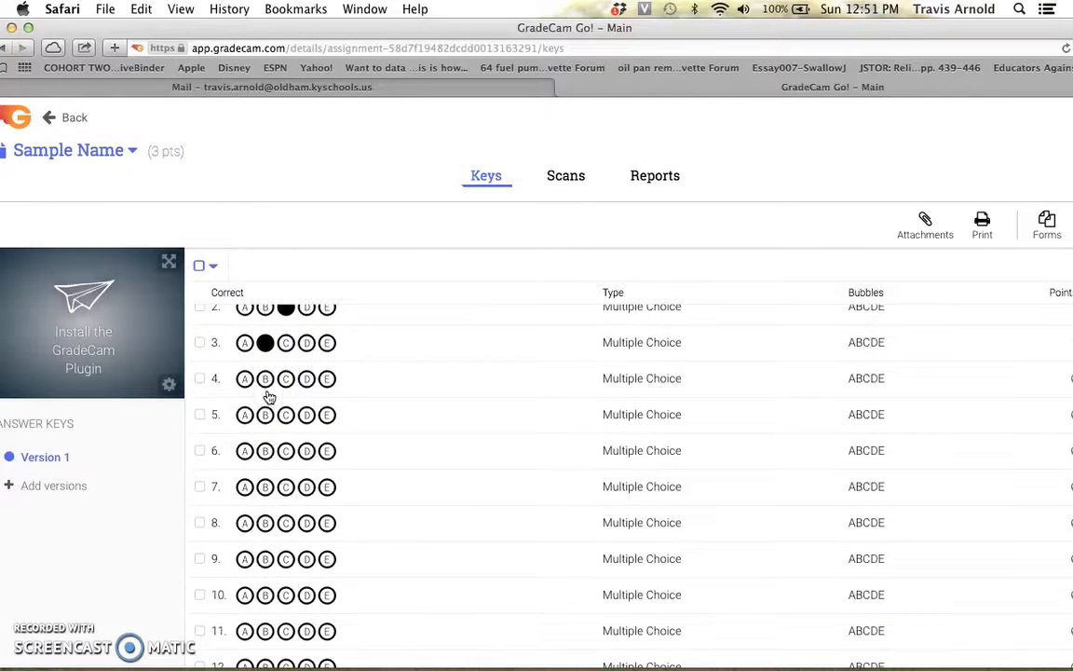
{"action": "left_click", "coordinate": [286, 378]}
{"action": "left_click", "coordinate": [286, 414]}
Mark the answer key for questions 6 to 15 as B, A, D, B, D, B, E, B, A, D.
{"action": "scroll", "coordinate": [286, 417], "scroll_direction": "down", "scroll_amount": 1}
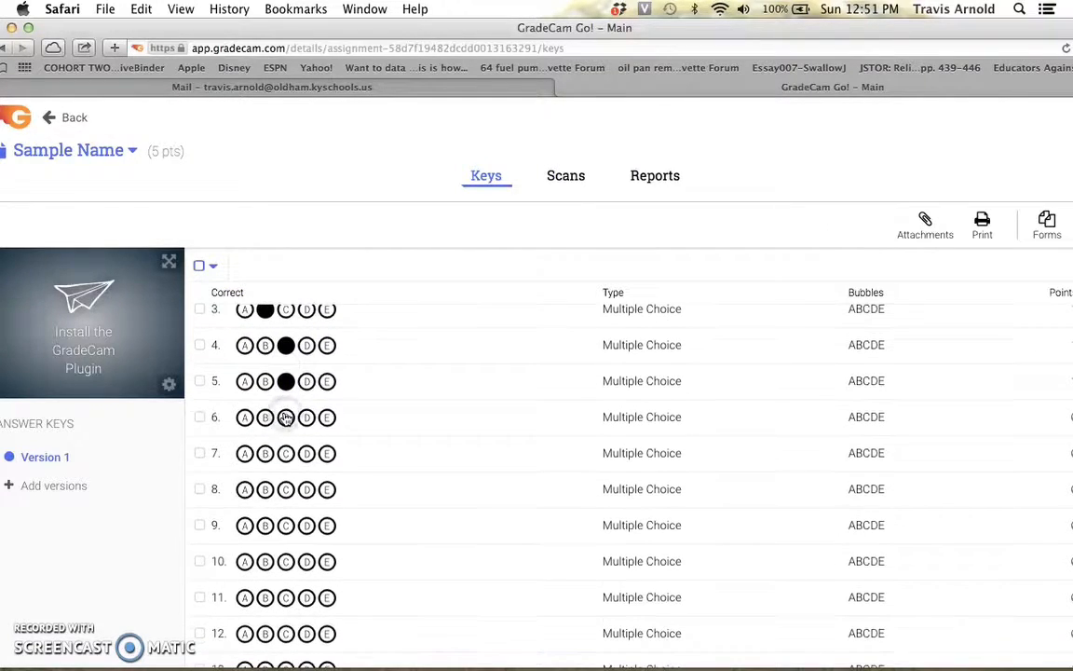
{"action": "left_click", "coordinate": [265, 416]}
{"action": "left_click", "coordinate": [244, 454]}
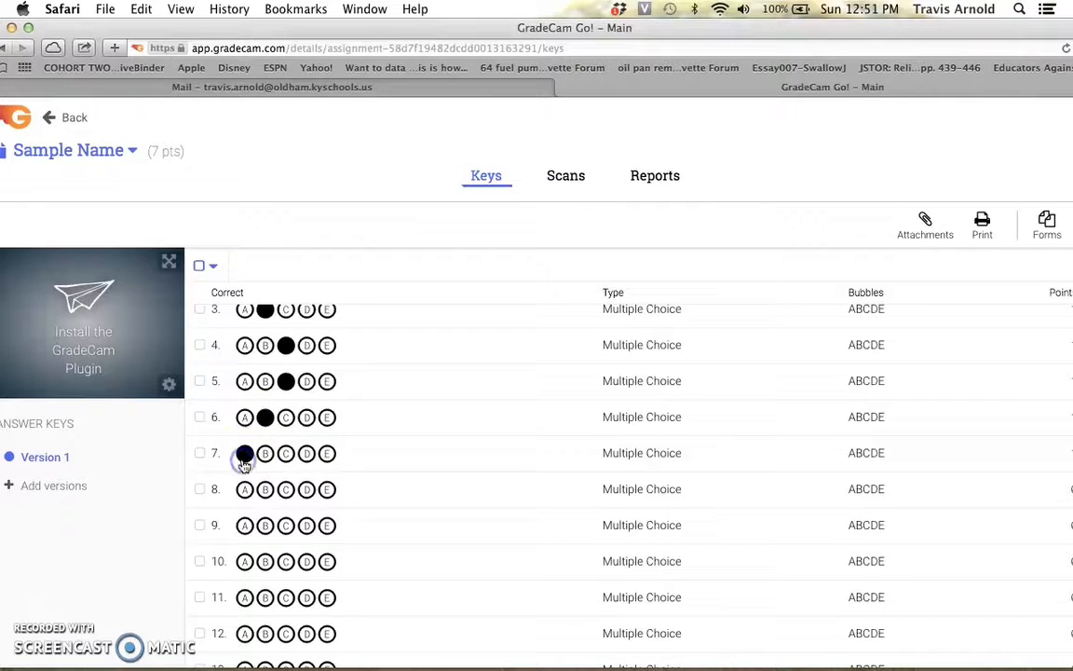
{"action": "left_click", "coordinate": [305, 490]}
{"action": "scroll", "coordinate": [304, 501], "scroll_direction": "down", "scroll_amount": 1}
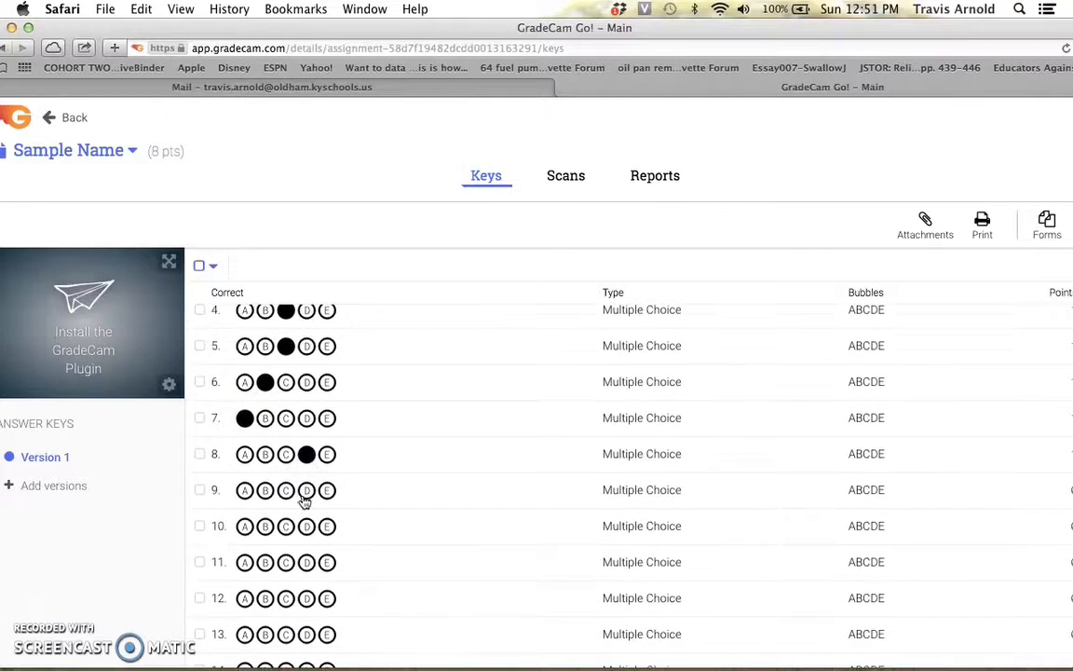
{"action": "left_click", "coordinate": [306, 526]}
{"action": "left_click", "coordinate": [266, 564]}
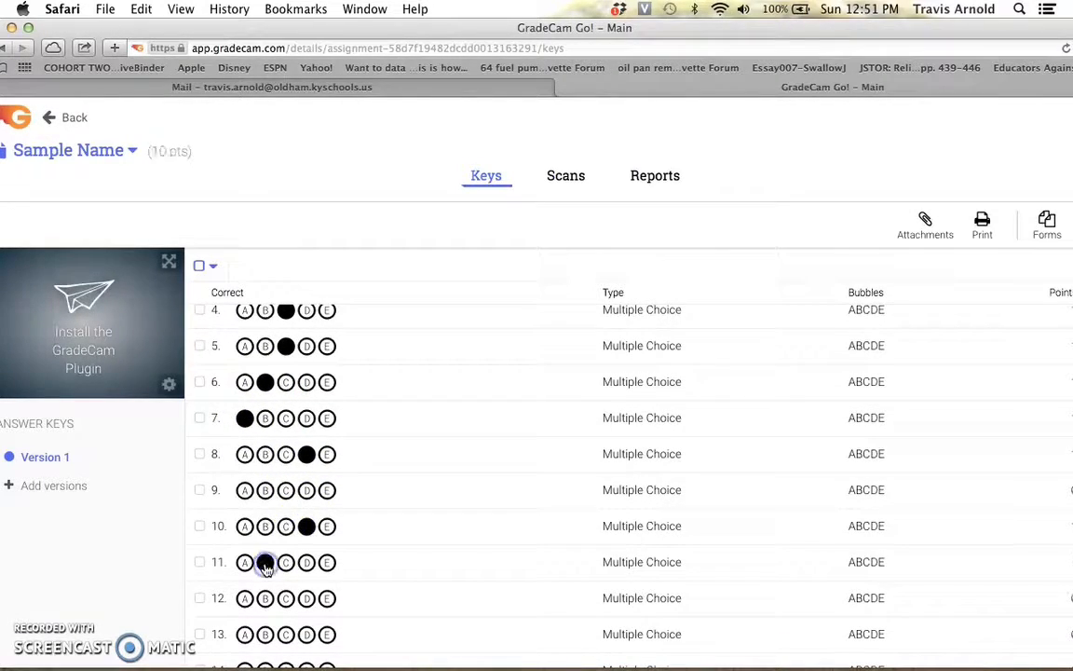
{"action": "left_click", "coordinate": [265, 491]}
{"action": "scroll", "coordinate": [265, 491], "scroll_direction": "down", "scroll_amount": 2}
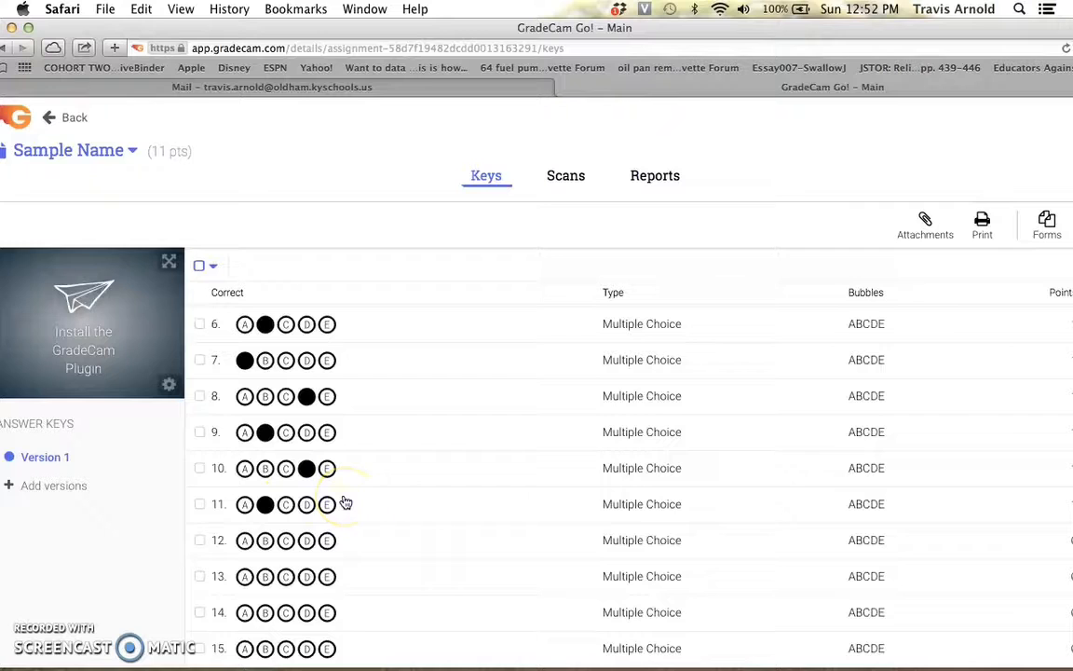
{"action": "left_click", "coordinate": [327, 540]}
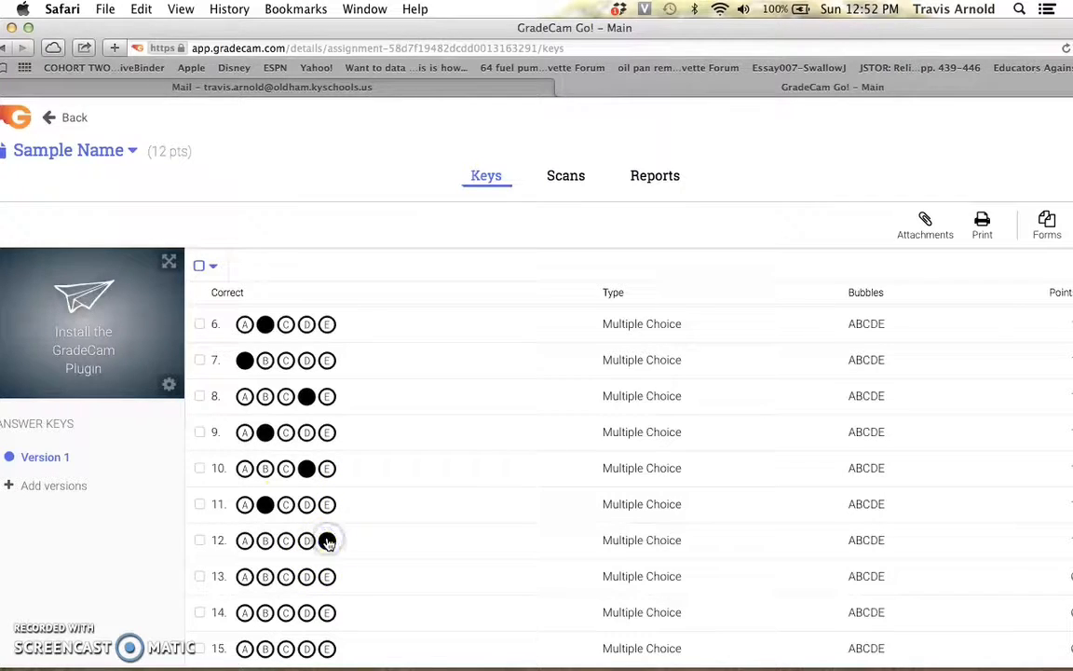
{"action": "left_click", "coordinate": [265, 576]}
{"action": "left_click", "coordinate": [244, 612]}
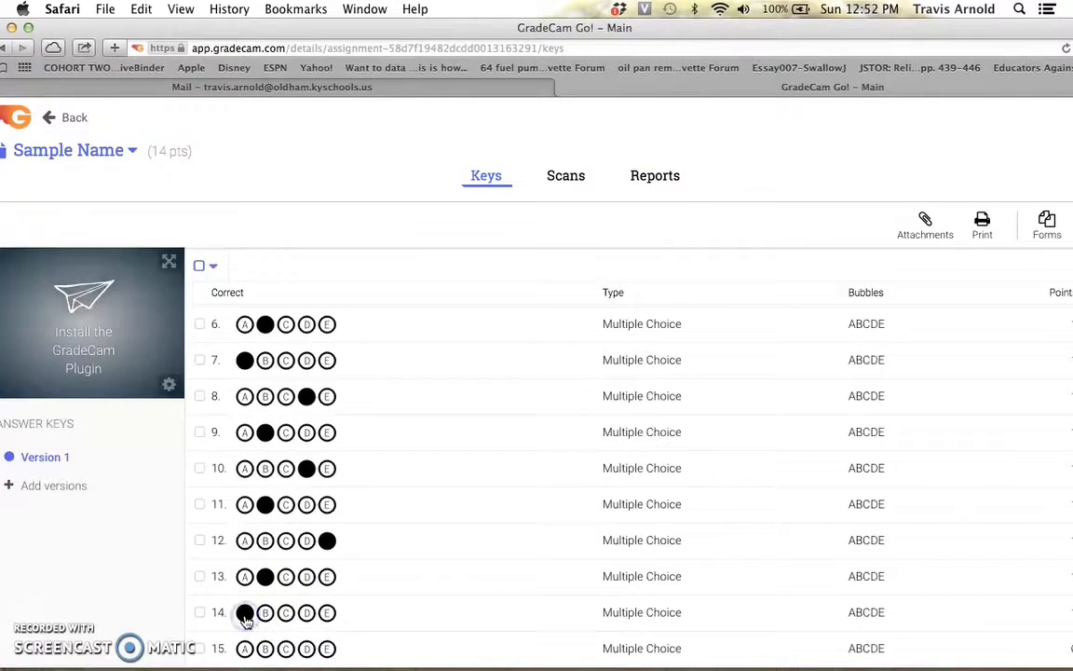
{"action": "left_click", "coordinate": [307, 648]}
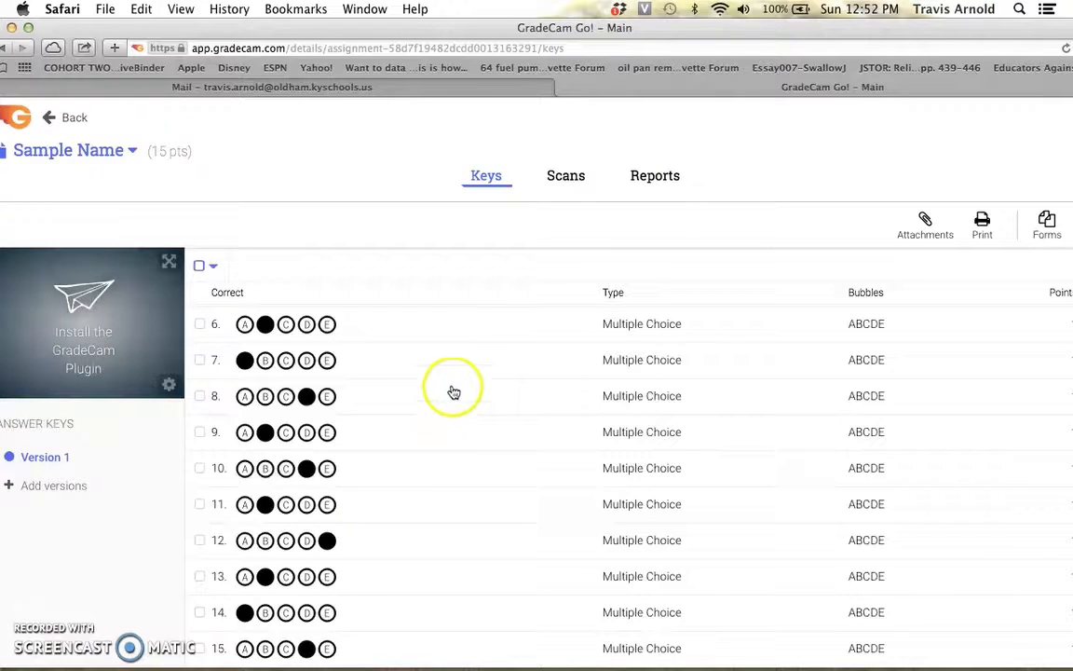
Switch between the assignment's Keys and Scans views, ending on Scans.
{"action": "left_click", "coordinate": [572, 187]}
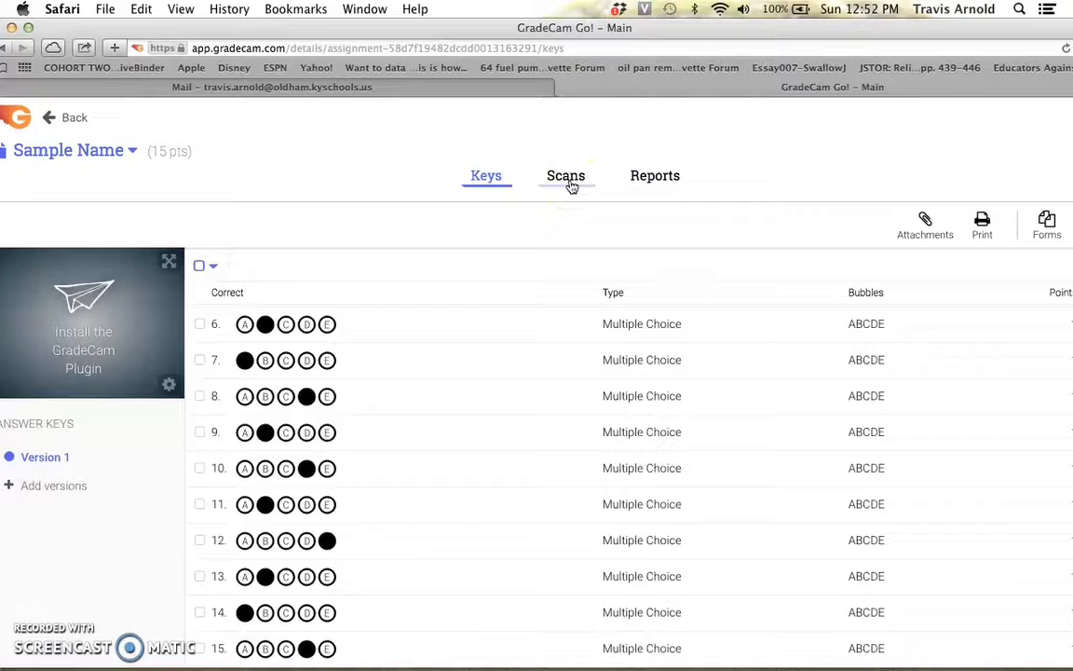
{"action": "left_click", "coordinate": [572, 186]}
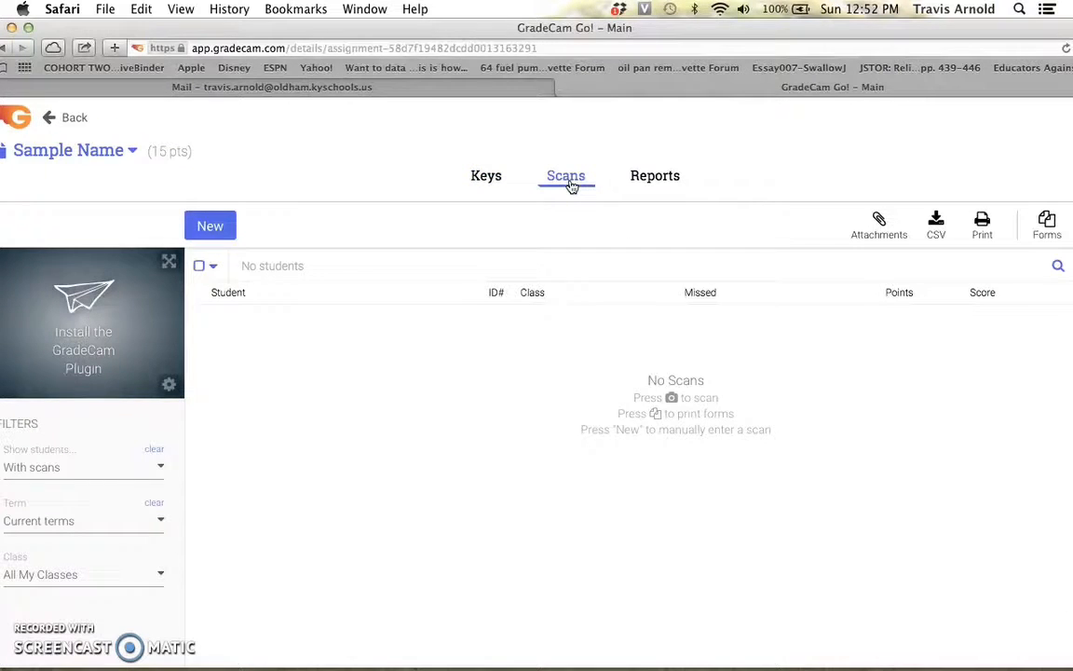
{"action": "left_click", "coordinate": [493, 179]}
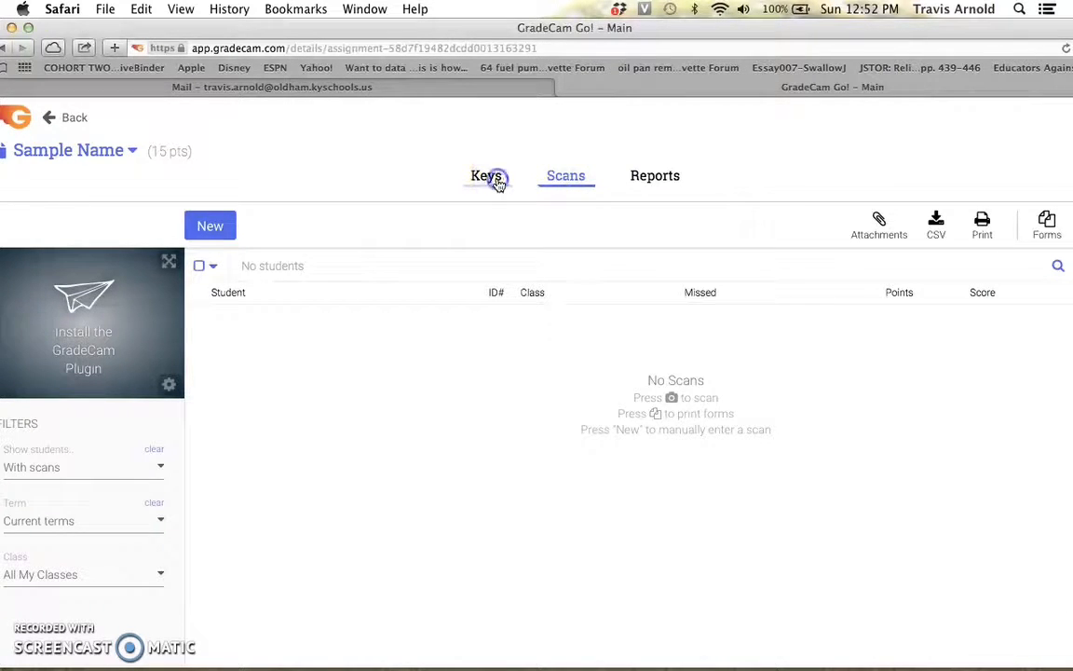
{"action": "left_click", "coordinate": [525, 185]}
{"action": "left_click", "coordinate": [575, 182]}
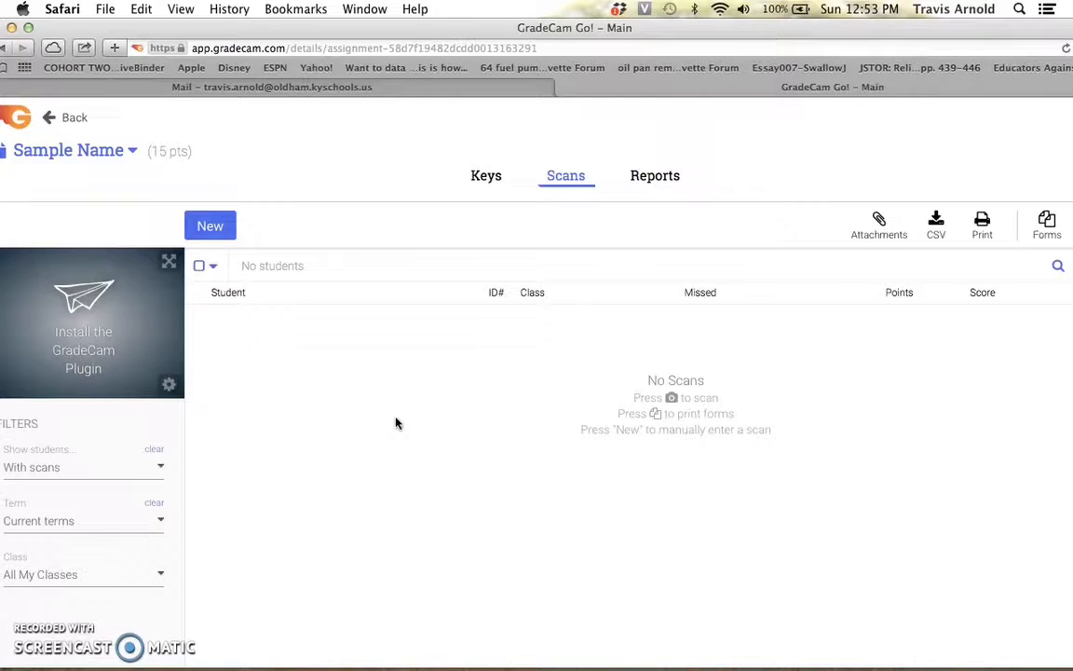
Open the GradeCam plugin installation page and download the GradeCam Plugin.
{"action": "left_click", "coordinate": [91, 331]}
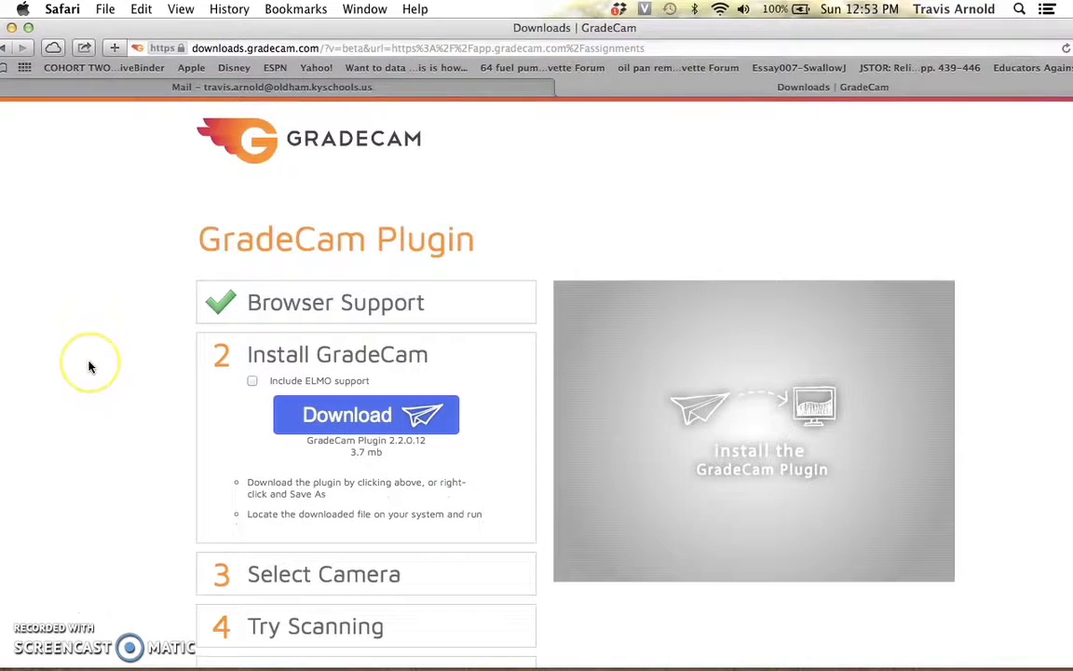
{"action": "scroll", "coordinate": [89, 366], "scroll_direction": "down", "scroll_amount": 2}
{"action": "scroll", "coordinate": [103, 359], "scroll_direction": "down", "scroll_amount": 2}
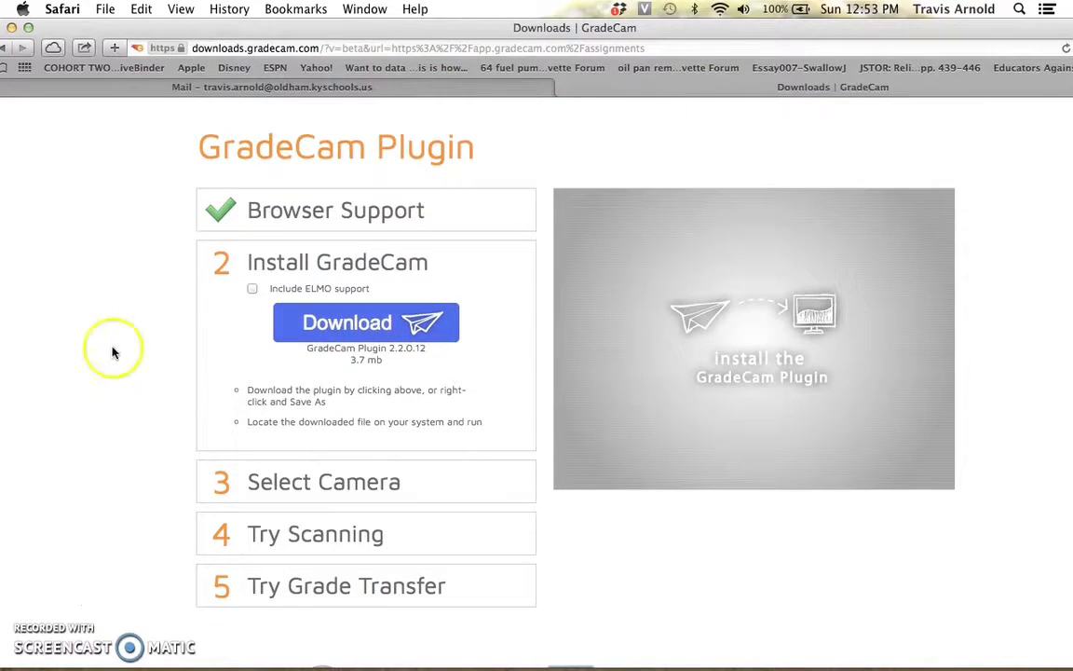
{"action": "left_click", "coordinate": [360, 329]}
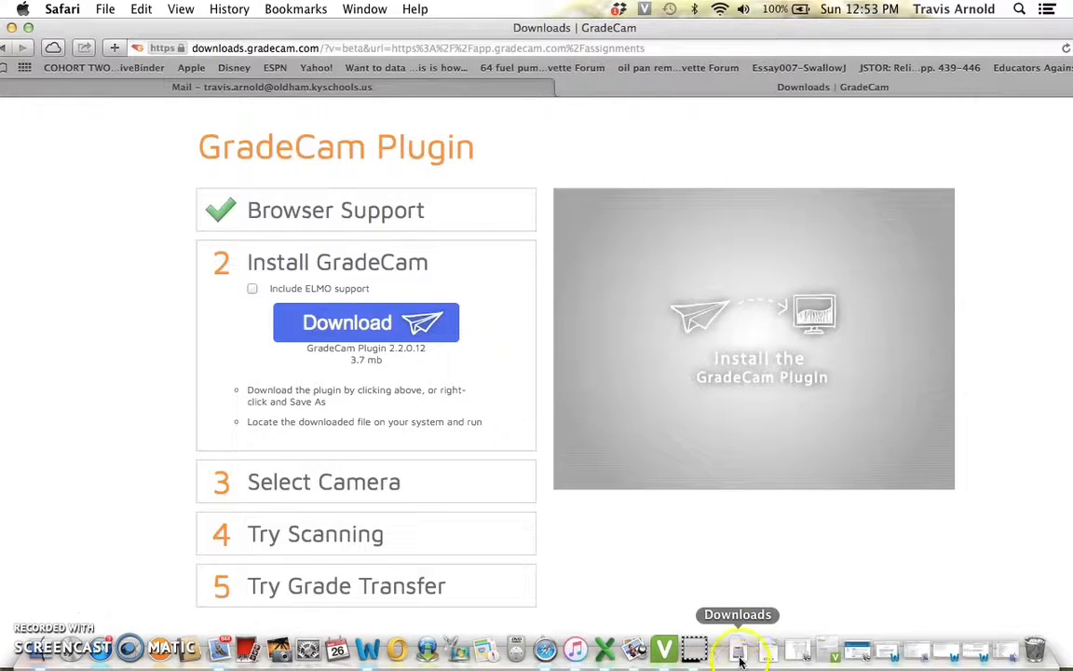
Open the Downloads stack to get the plugin installer and go back to the assignment page.
{"action": "left_click", "coordinate": [740, 660]}
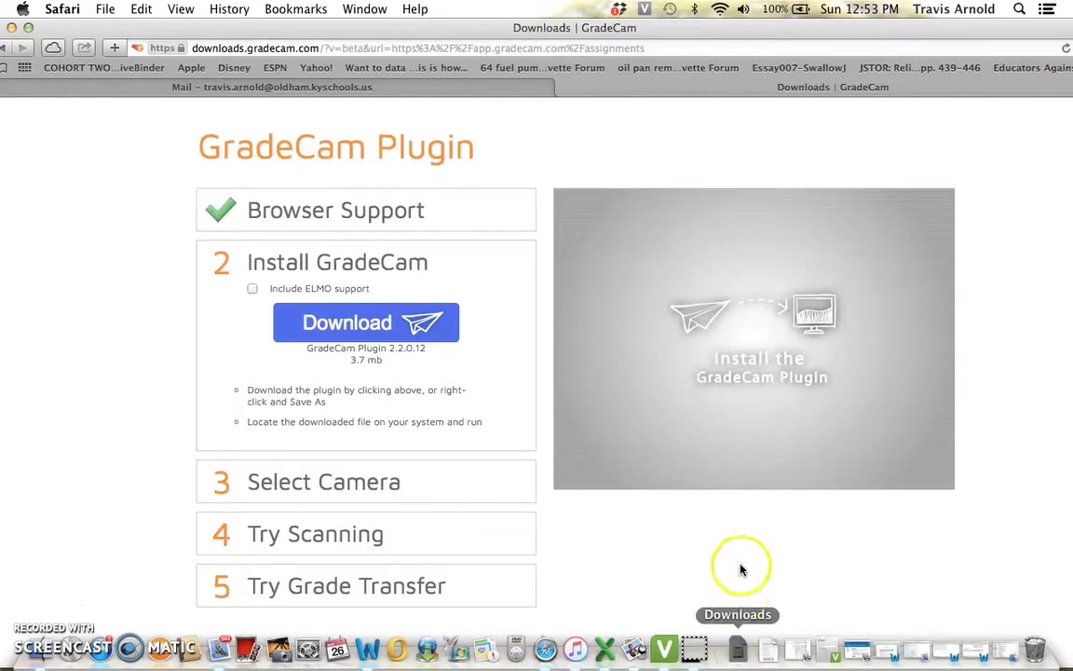
{"action": "left_click", "coordinate": [842, 571]}
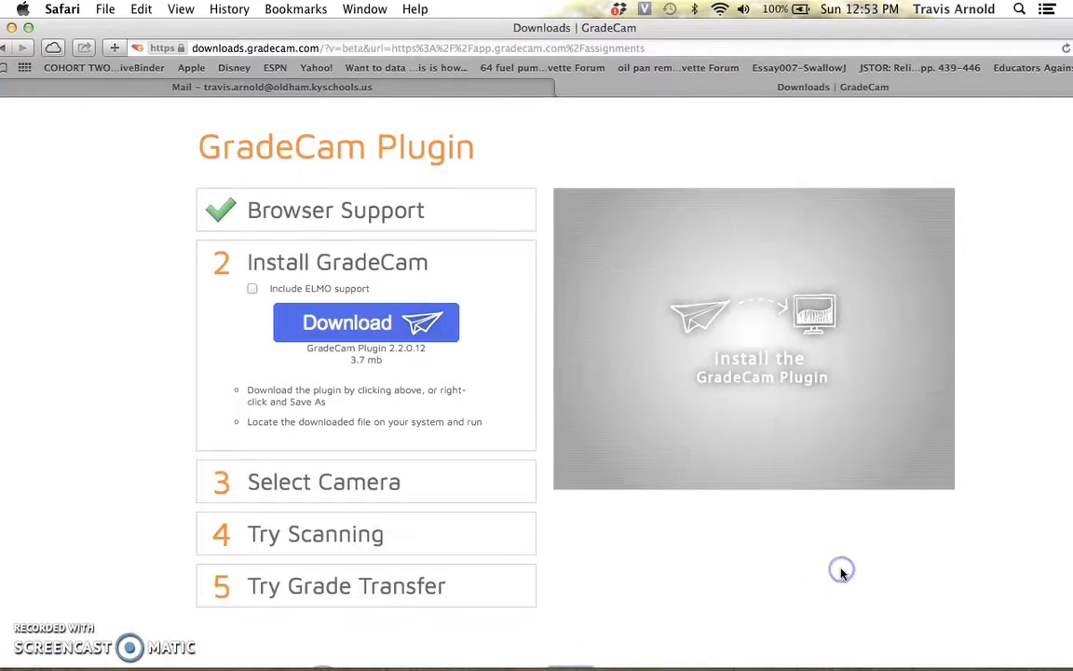
{"action": "left_click", "coordinate": [5, 48]}
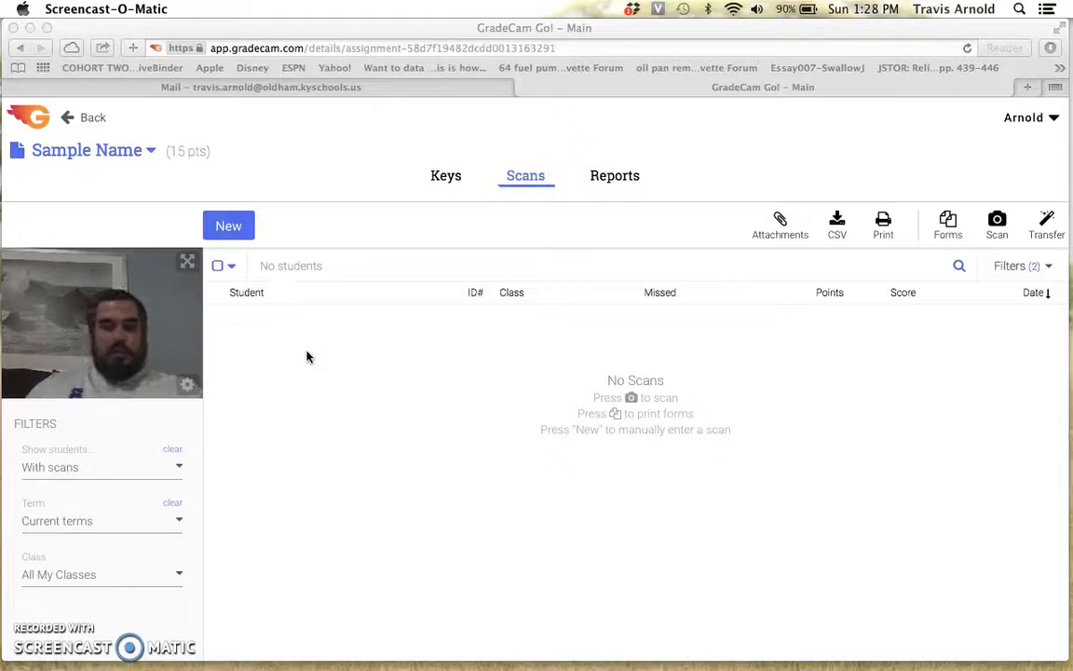
Open form printing for the assignment and choose the class (SN) SOCIAL STUDIES 8 - 11.
{"action": "left_click", "coordinate": [948, 226]}
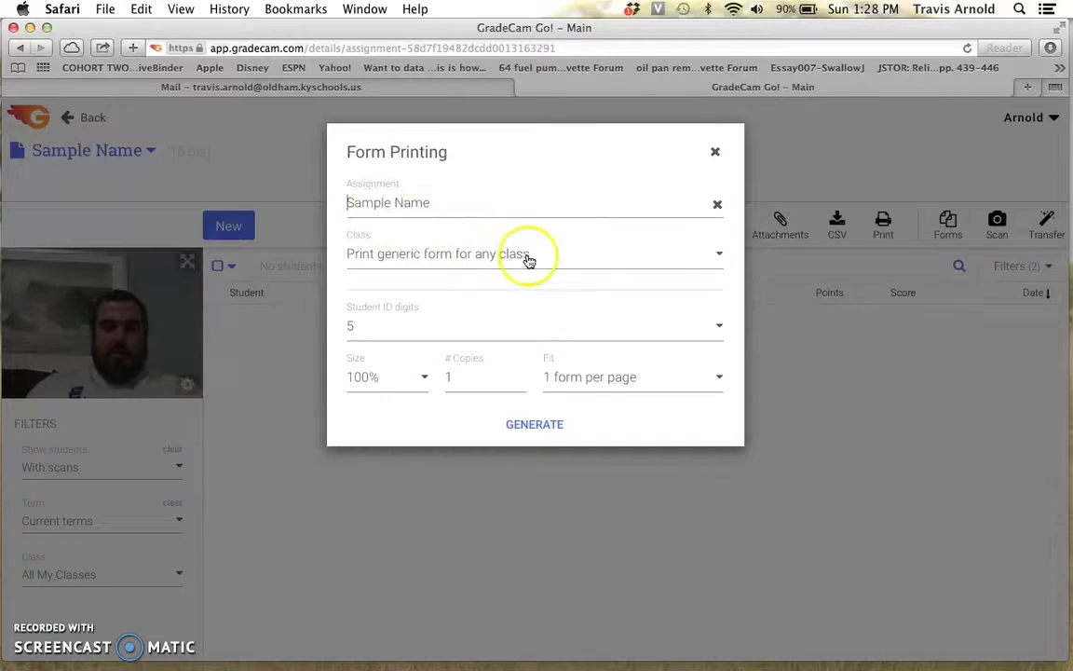
{"action": "left_click", "coordinate": [718, 255]}
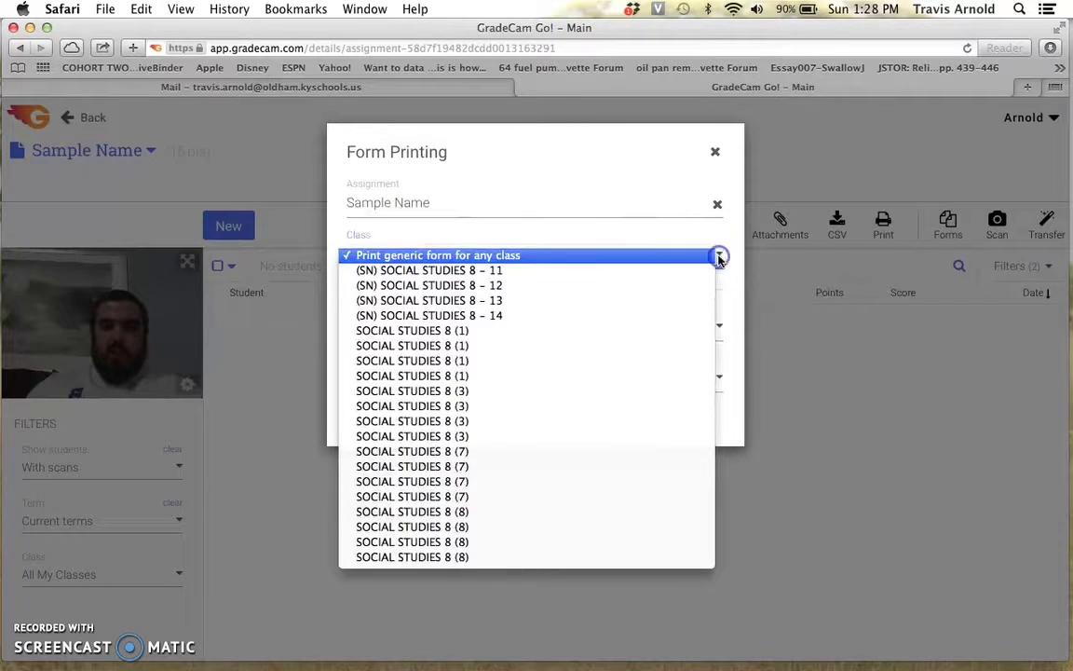
{"action": "left_click", "coordinate": [508, 273]}
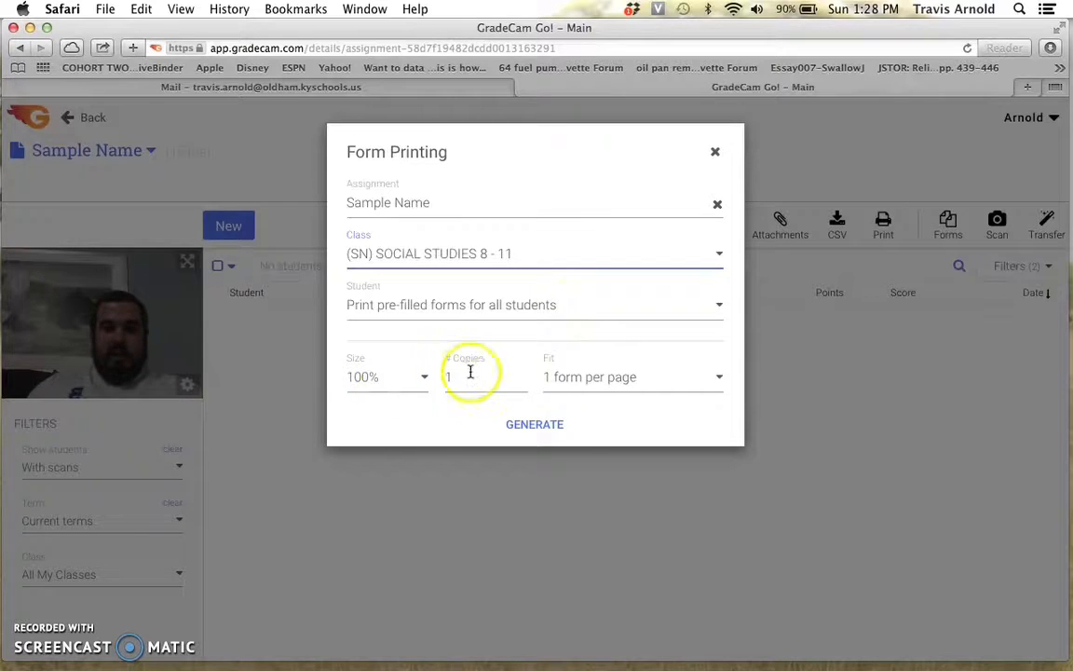
{"action": "left_click", "coordinate": [614, 379]}
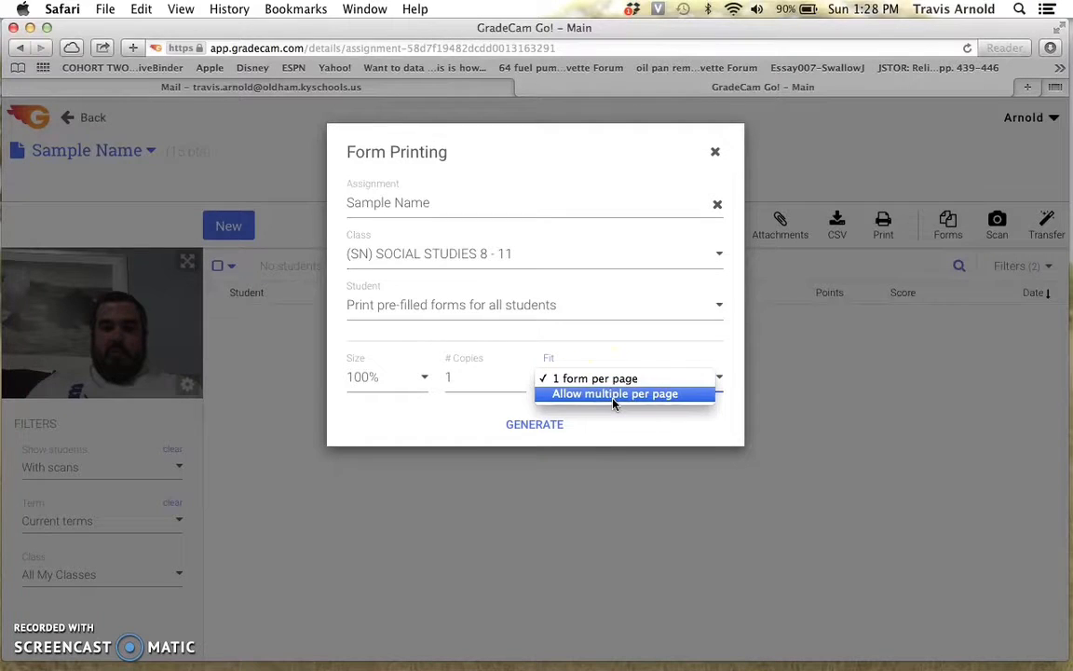
{"action": "left_click", "coordinate": [614, 394]}
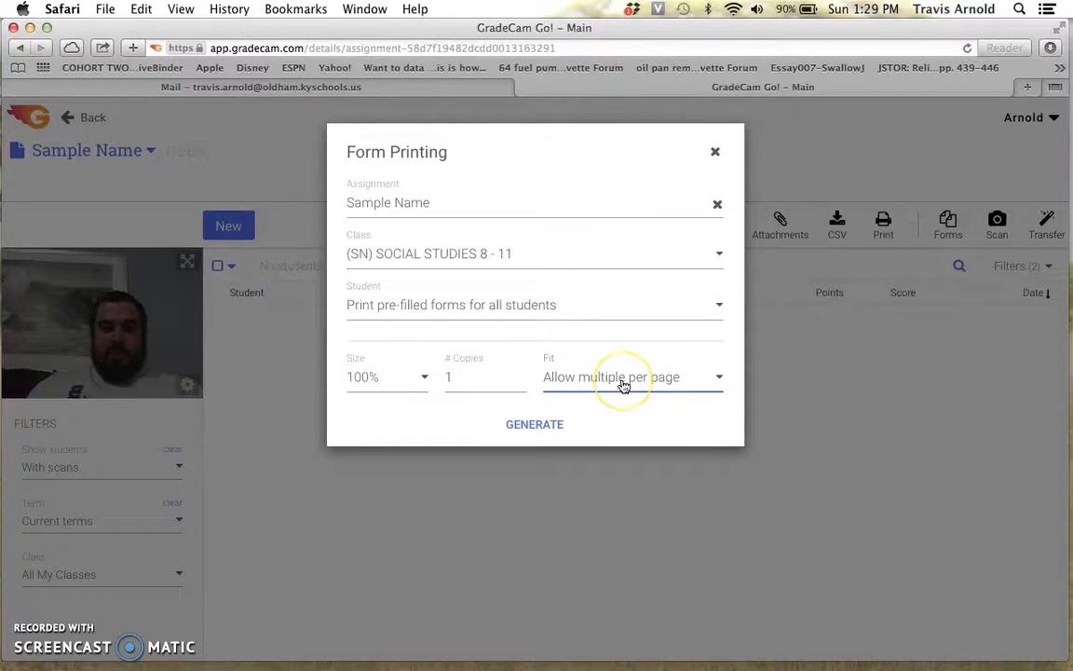
{"action": "left_click", "coordinate": [622, 380]}
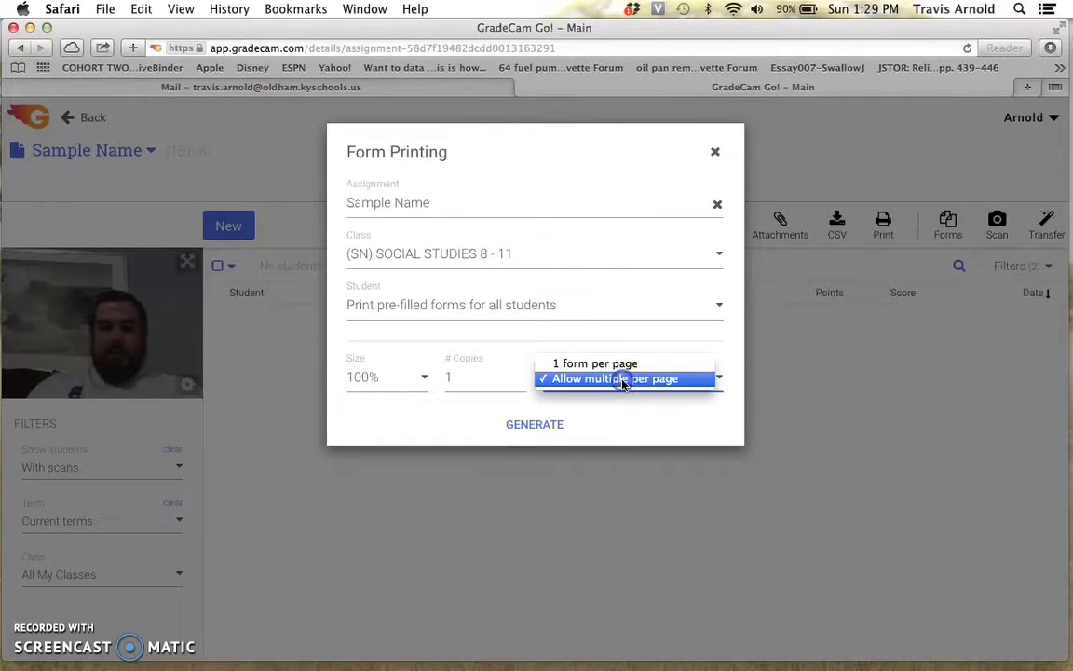
{"action": "left_click", "coordinate": [619, 365]}
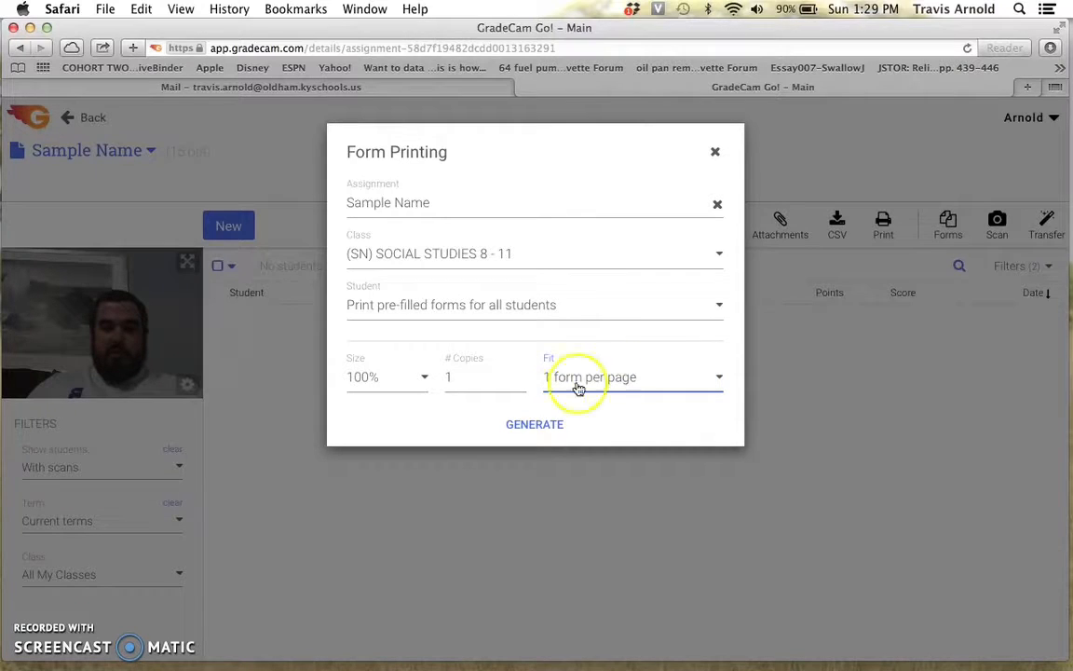
Generate the answer forms, download them as a PDF, and close the form printing dialog.
{"action": "left_click", "coordinate": [534, 426]}
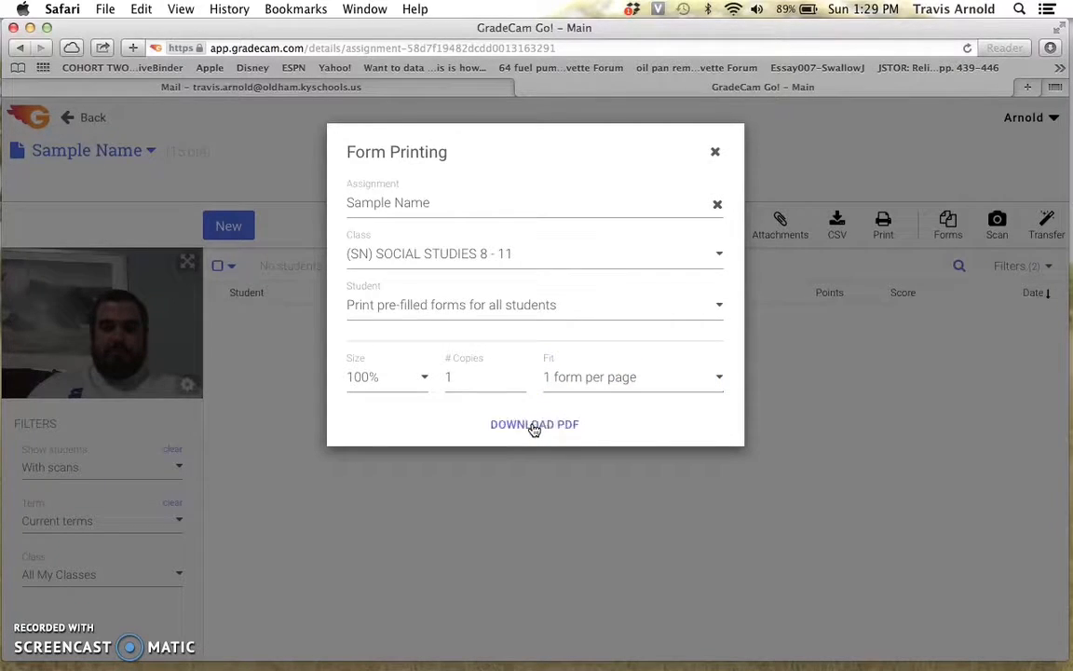
{"action": "left_click", "coordinate": [529, 425]}
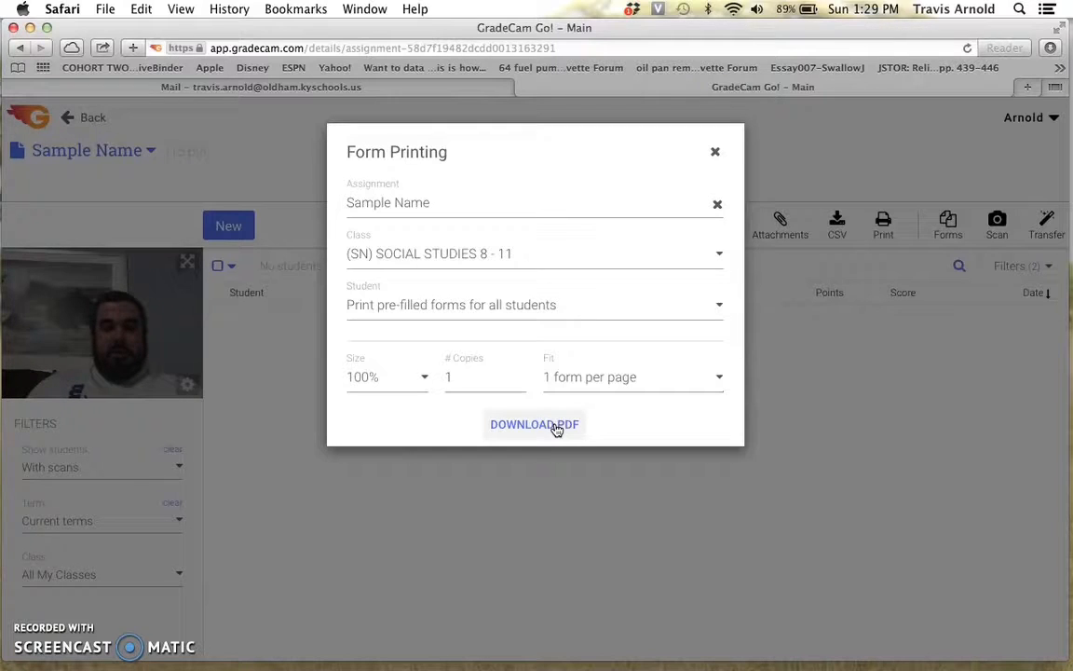
{"action": "left_click", "coordinate": [571, 263]}
{"action": "left_click", "coordinate": [573, 371]}
{"action": "left_click", "coordinate": [715, 153]}
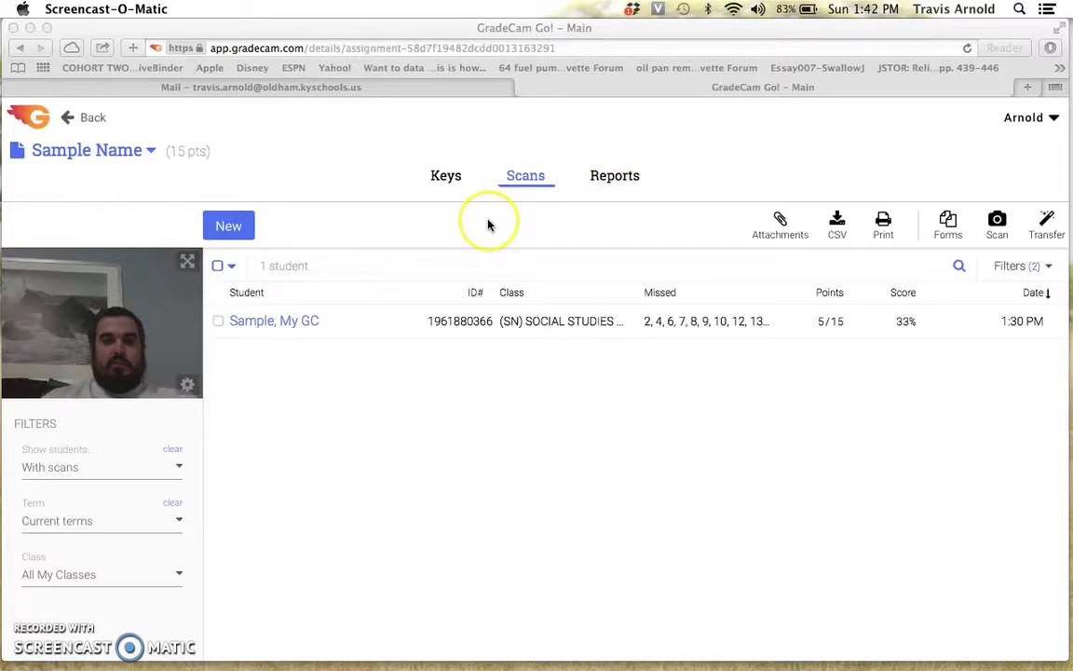
Open the assignment's reports and view the Students Overview report.
{"action": "left_click", "coordinate": [620, 177]}
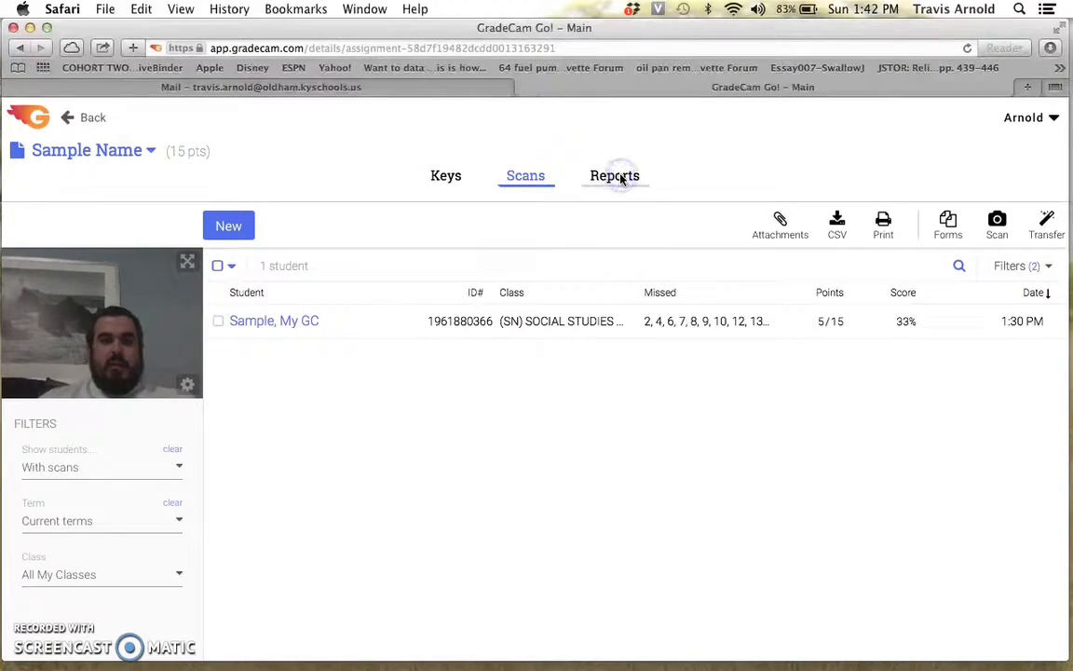
{"action": "left_click", "coordinate": [582, 171]}
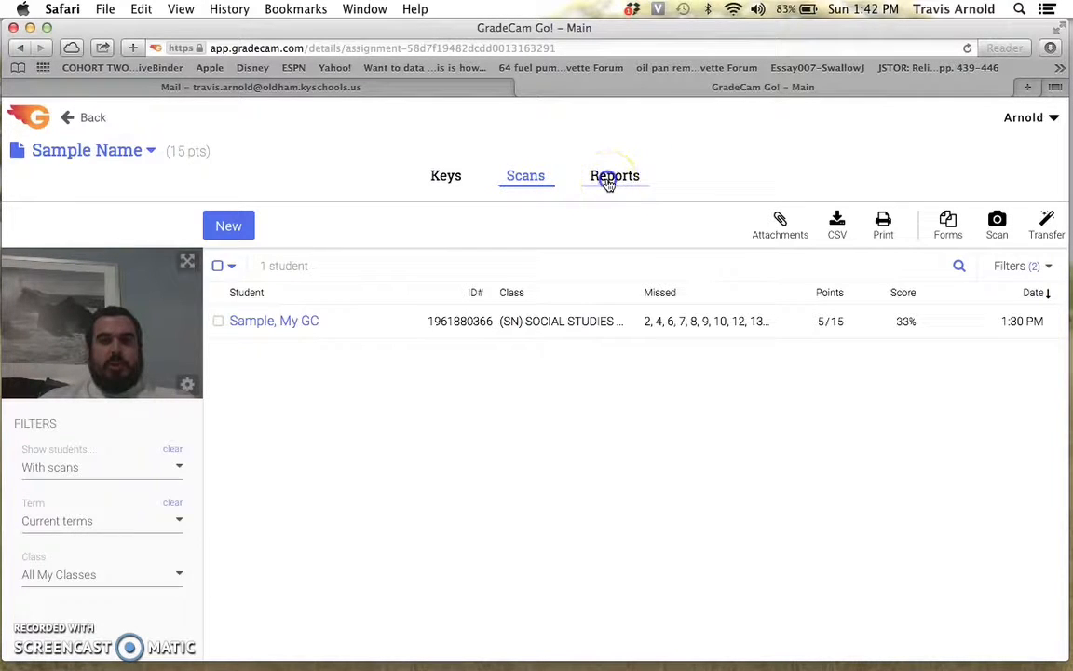
{"action": "left_click", "coordinate": [608, 183]}
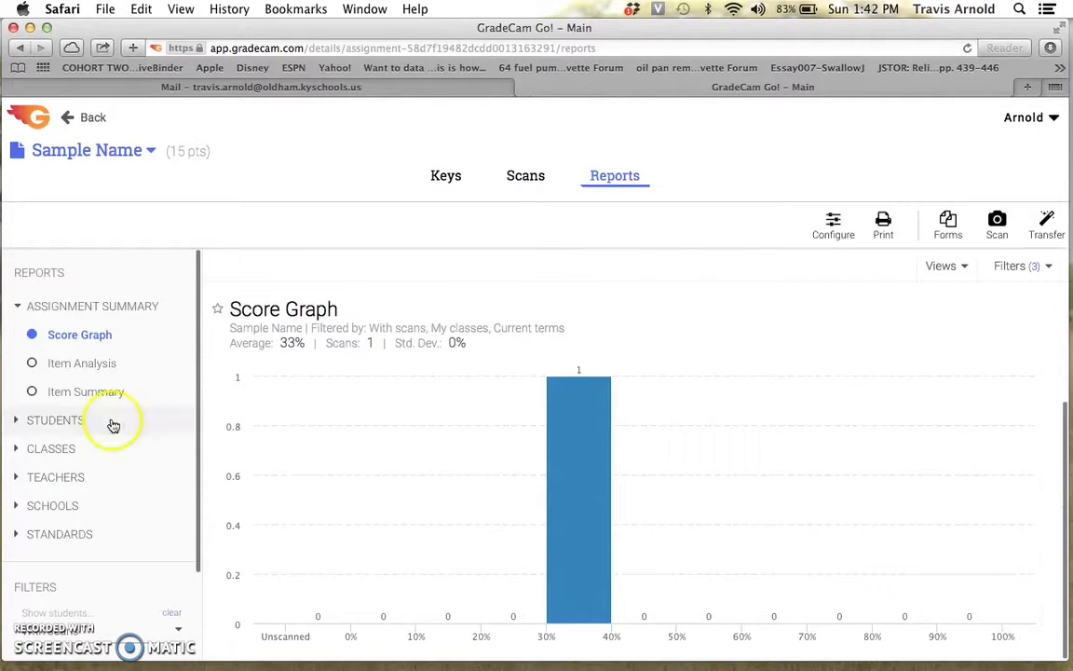
{"action": "left_click", "coordinate": [30, 425]}
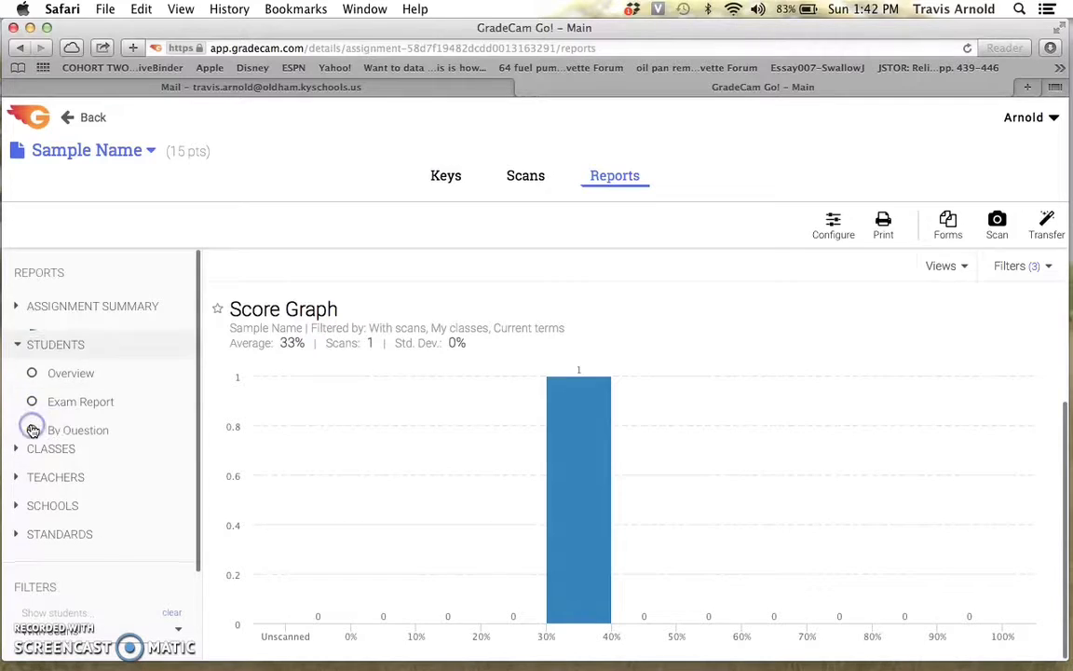
{"action": "left_click", "coordinate": [71, 363]}
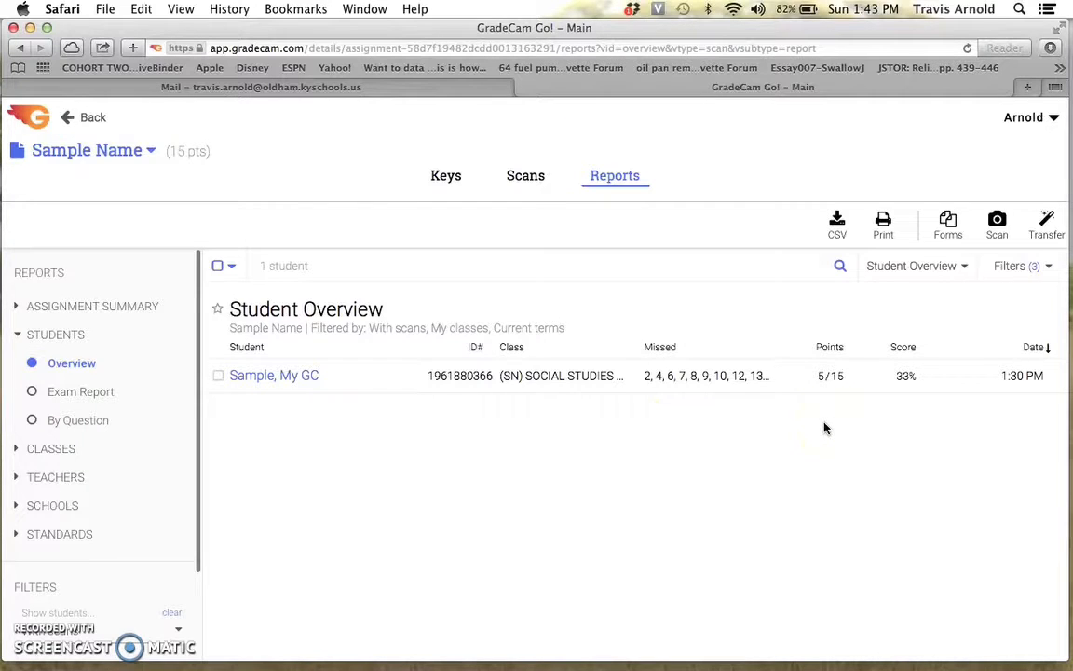
Open the Students Exam Report to review the scanned student's answers.
{"action": "left_click", "coordinate": [93, 396]}
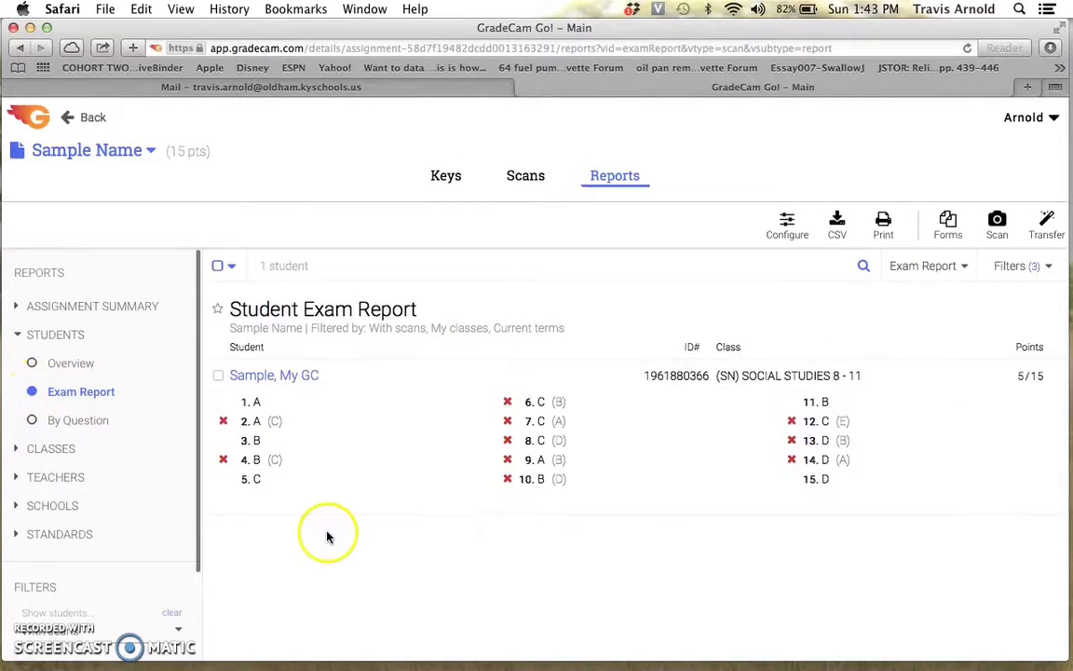
{"action": "left_click", "coordinate": [314, 579]}
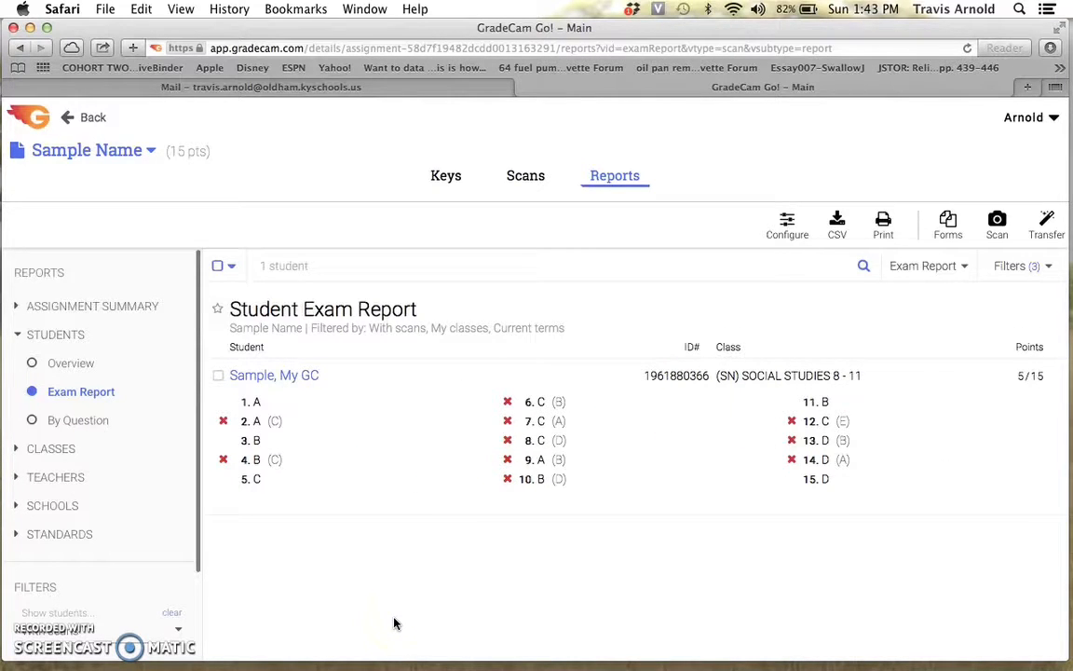
{"action": "left_click", "coordinate": [33, 421]}
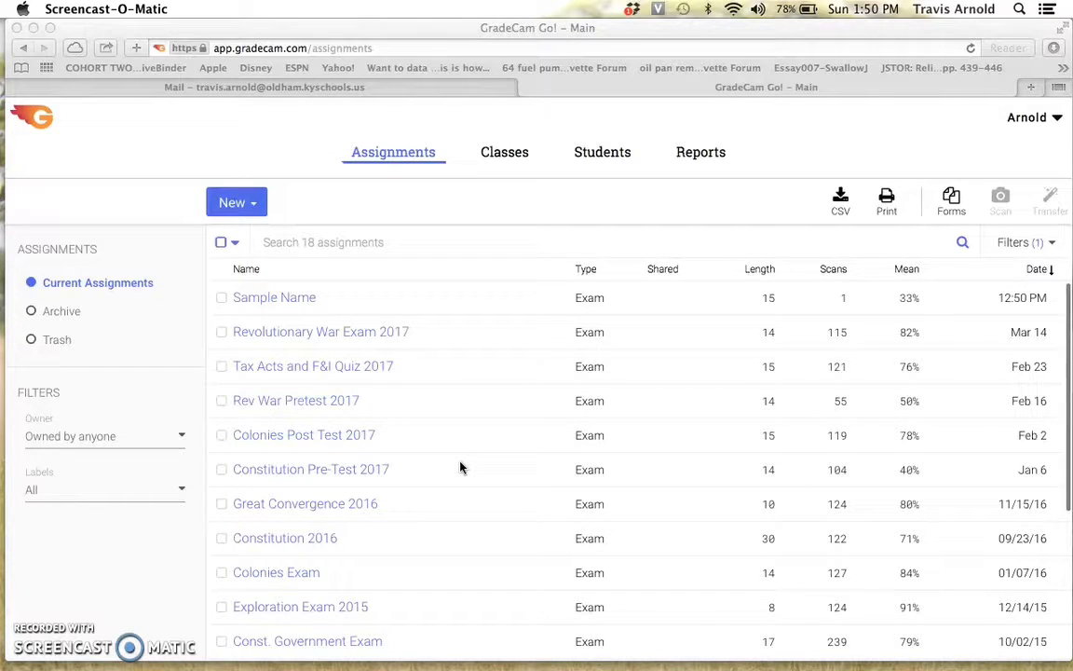
Open the Reports overview and view the Revolutionary War Exam 2017 score graph.
{"action": "left_click", "coordinate": [409, 405]}
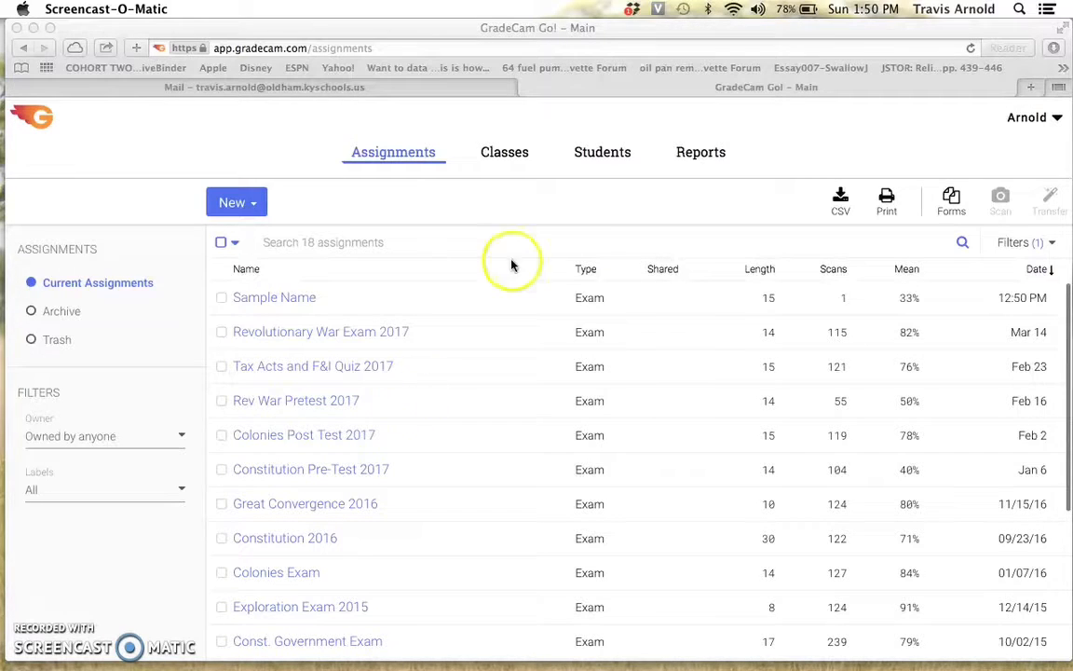
{"action": "left_click", "coordinate": [701, 157]}
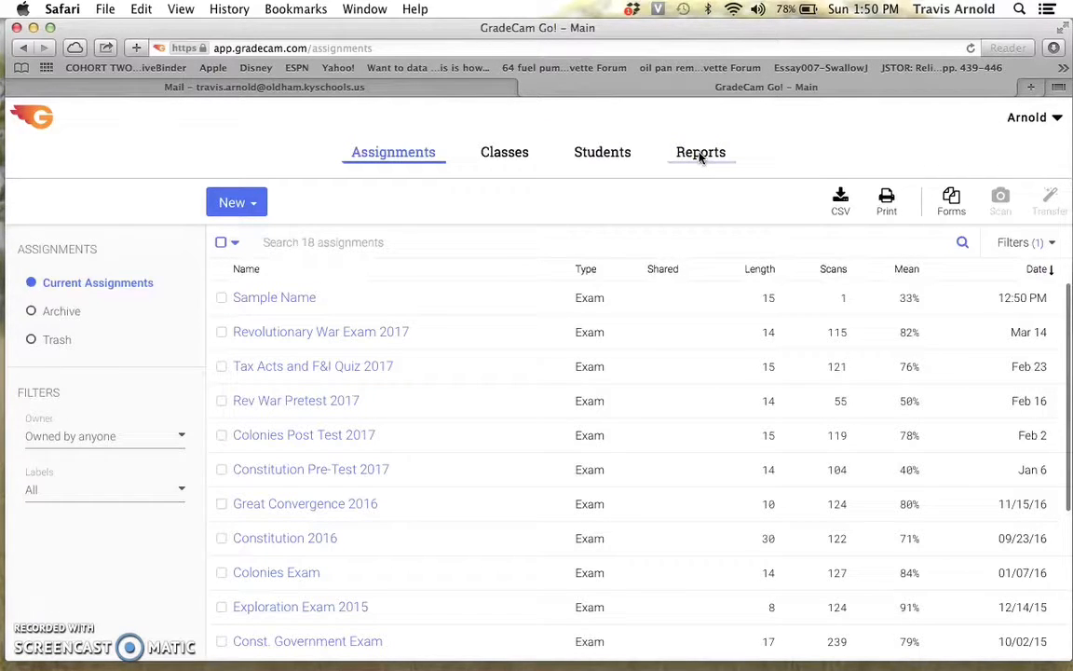
{"action": "left_click", "coordinate": [701, 154]}
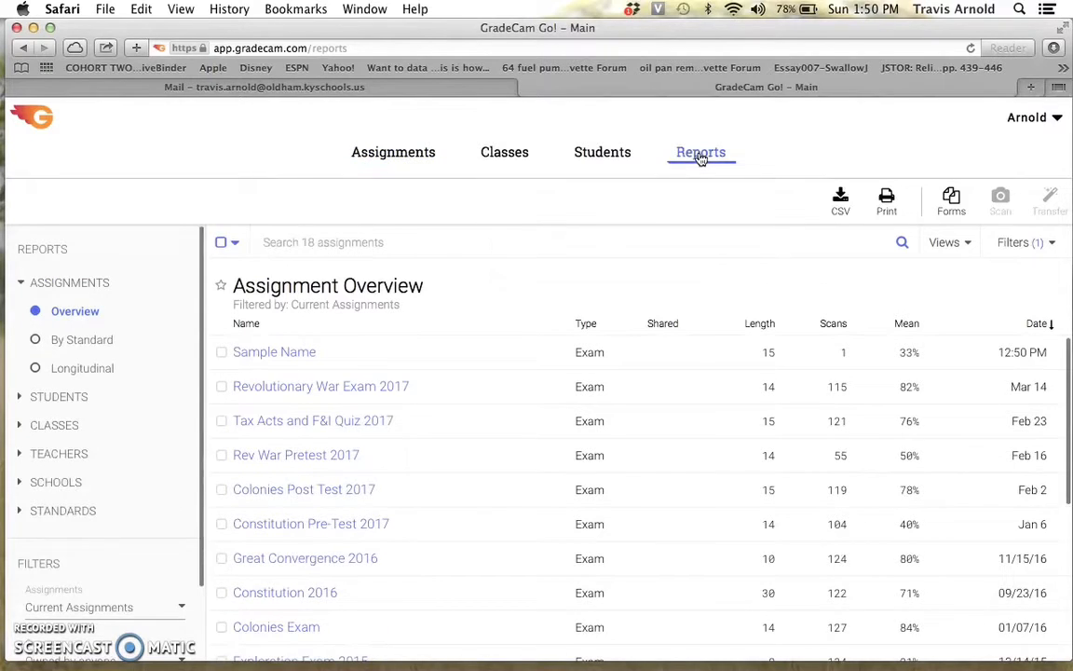
{"action": "left_click", "coordinate": [359, 391]}
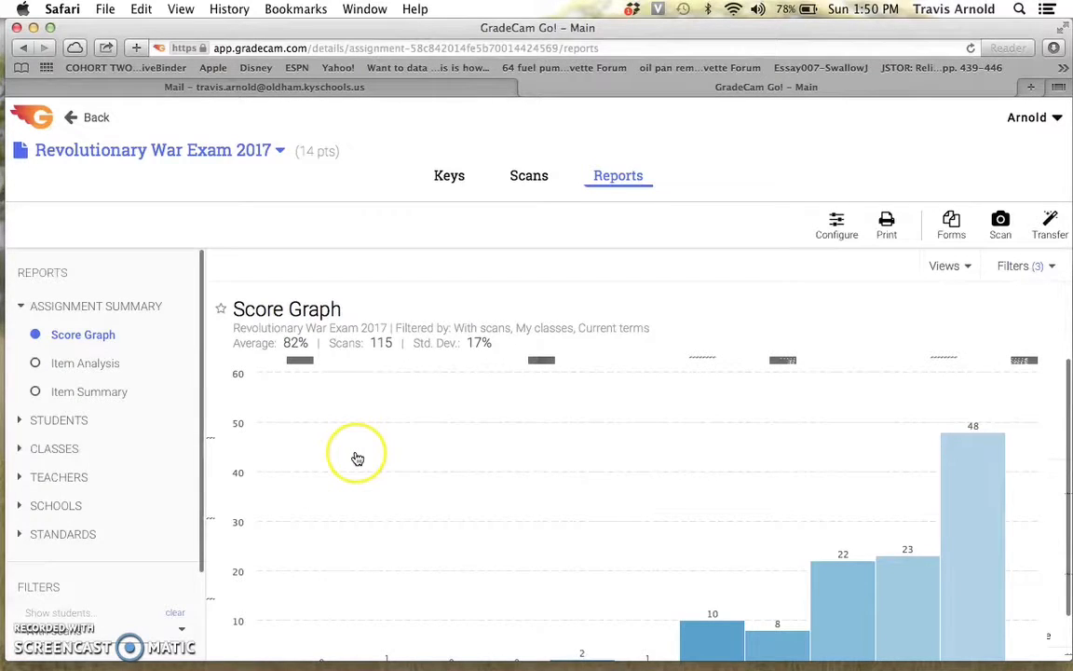
{"action": "scroll", "coordinate": [356, 453], "scroll_direction": "down", "scroll_amount": 2}
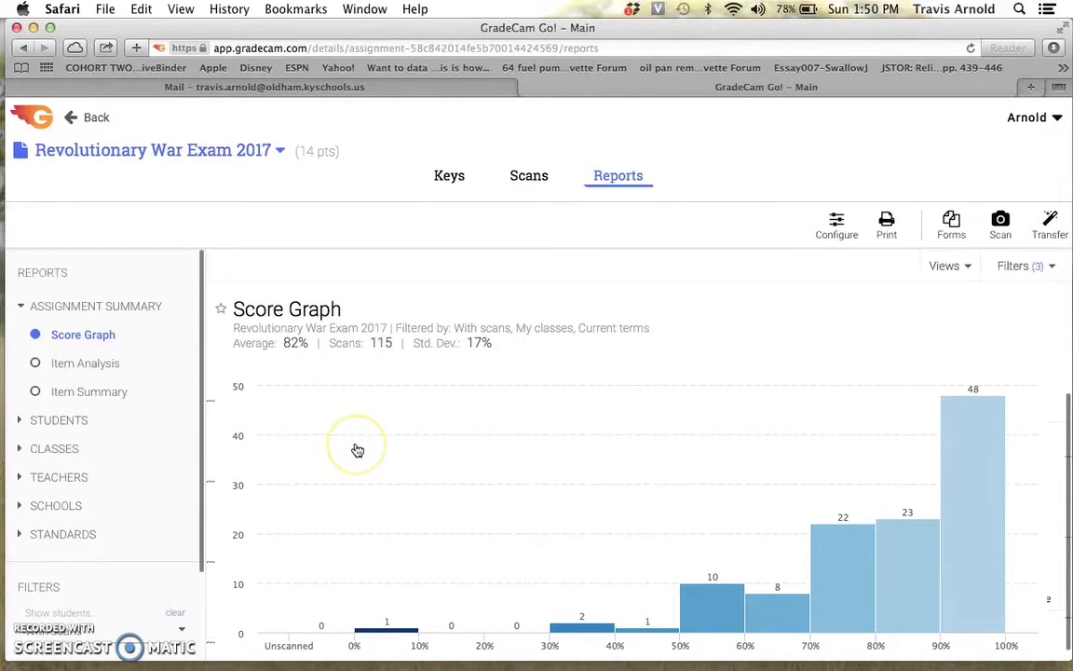
{"action": "scroll", "coordinate": [358, 451], "scroll_direction": "down", "scroll_amount": 1}
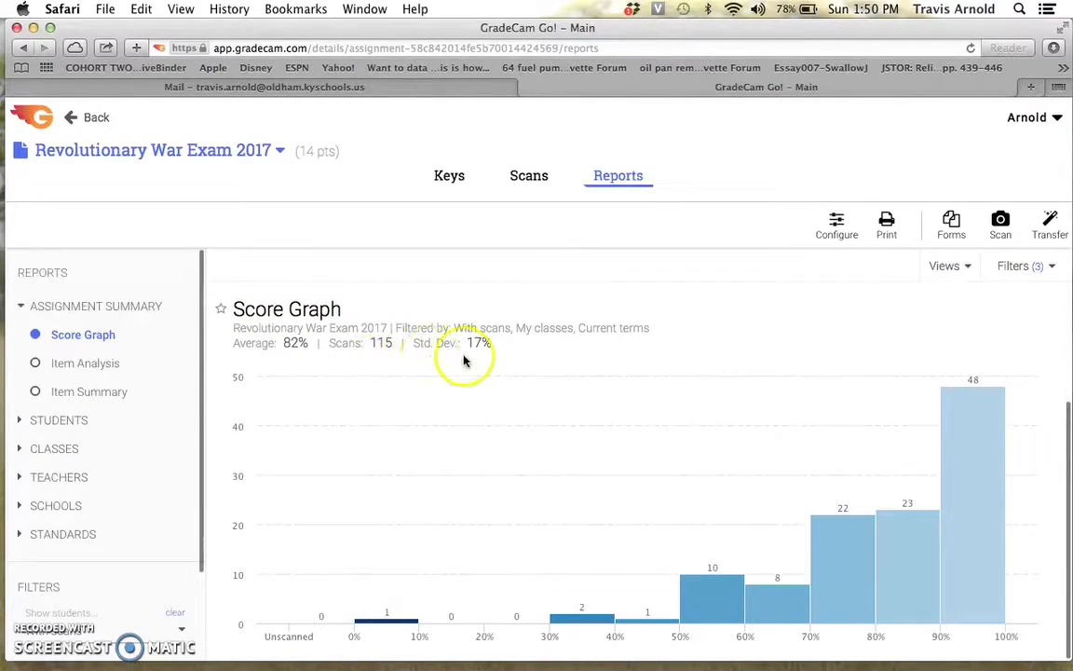
Open the Item Analysis report for the exam and inspect the answer breakdowns of the first questions.
{"action": "left_click", "coordinate": [35, 365]}
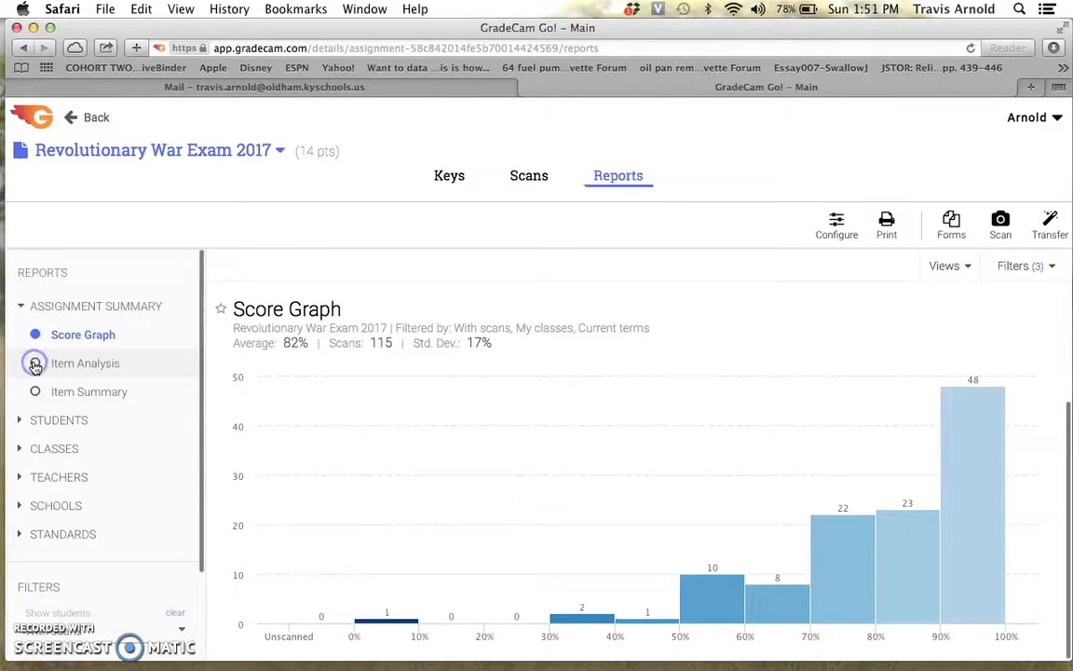
{"action": "mouse_move", "coordinate": [343, 528]}
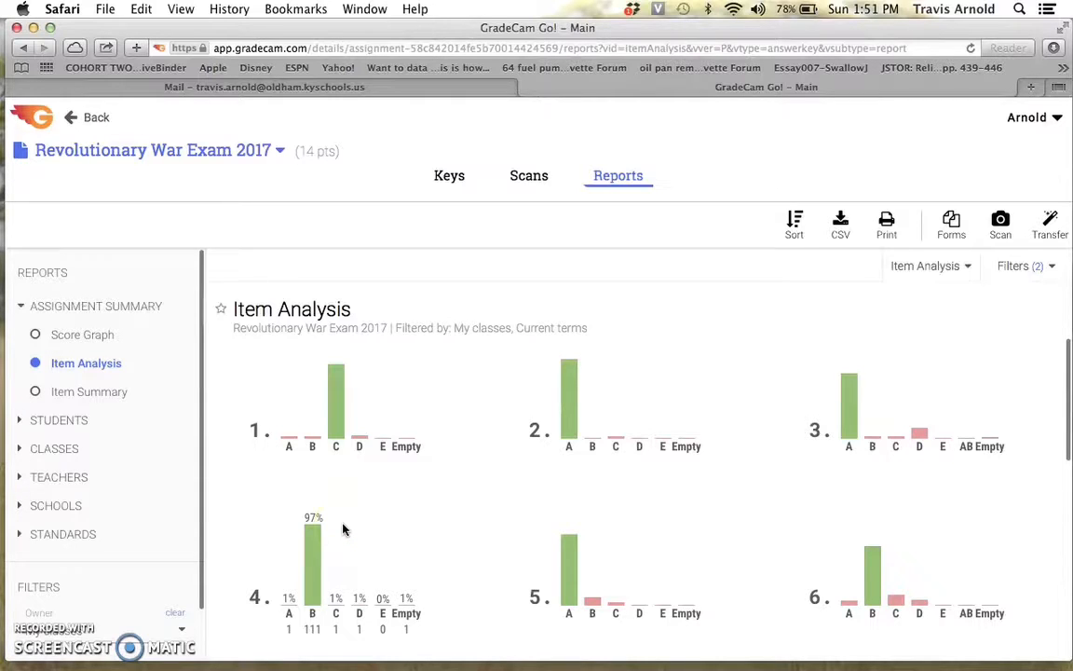
{"action": "mouse_move", "coordinate": [347, 429]}
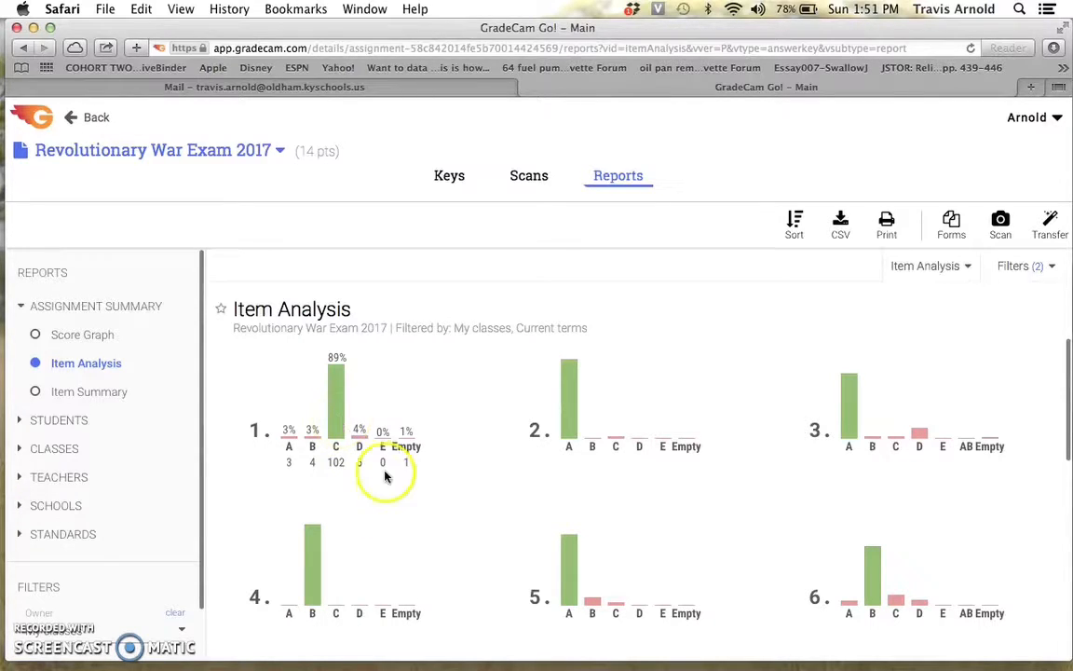
{"action": "mouse_move", "coordinate": [466, 567]}
{"action": "scroll", "coordinate": [467, 575], "scroll_direction": "down", "scroll_amount": 1}
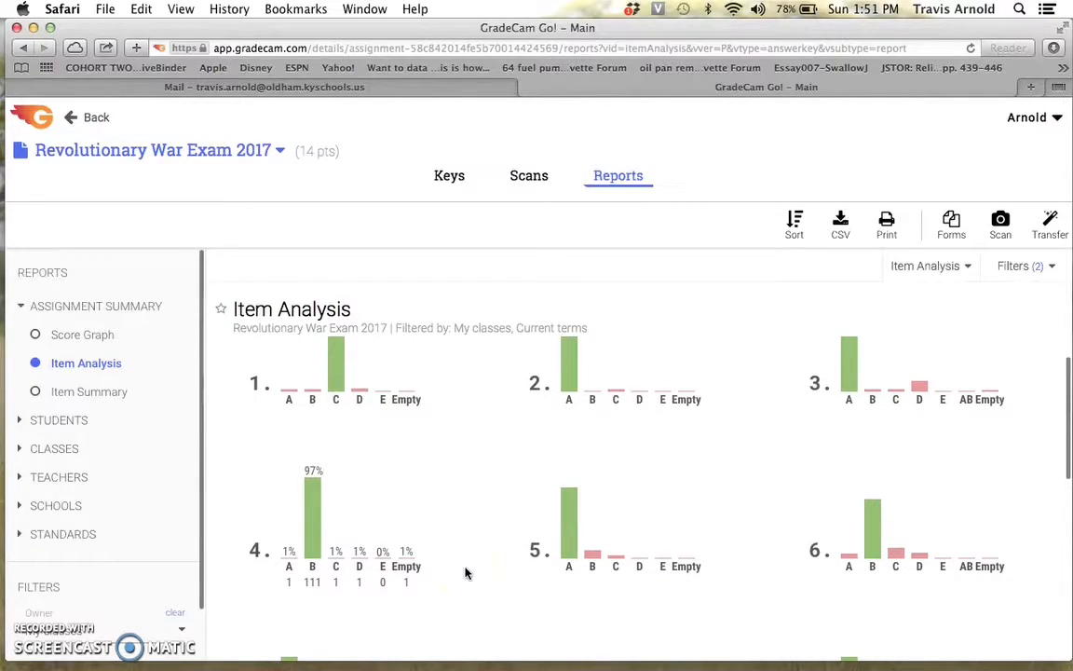
{"action": "scroll", "coordinate": [467, 573], "scroll_direction": "up", "scroll_amount": 1}
{"action": "scroll", "coordinate": [467, 573], "scroll_direction": "down", "scroll_amount": 8}
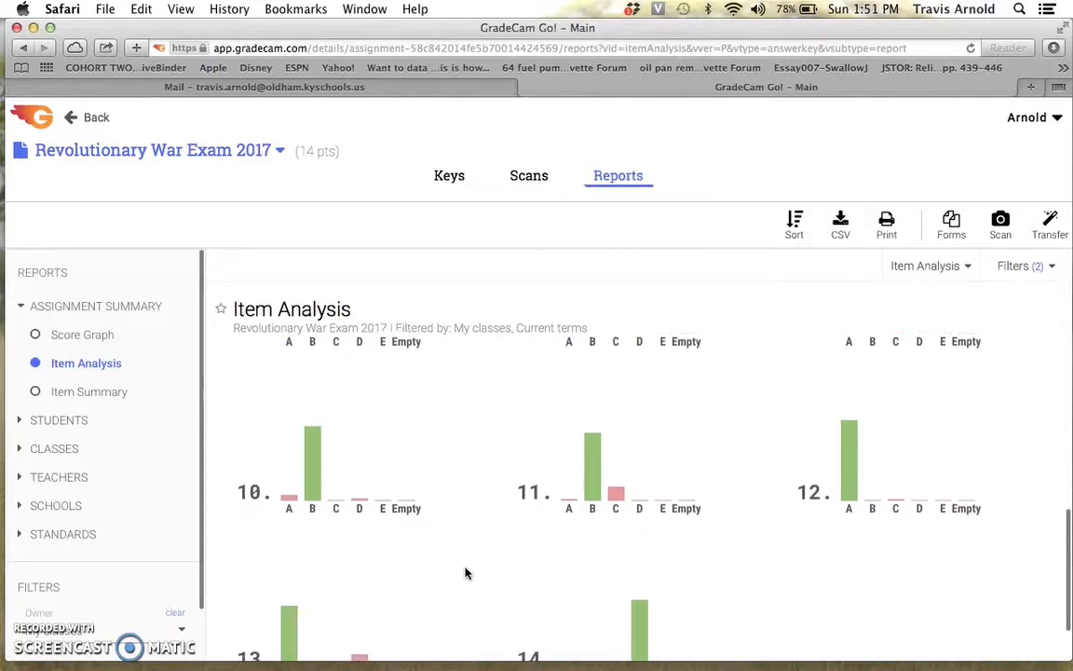
{"action": "scroll", "coordinate": [466, 573], "scroll_direction": "up", "scroll_amount": 3}
{"action": "scroll", "coordinate": [467, 573], "scroll_direction": "up", "scroll_amount": 4}
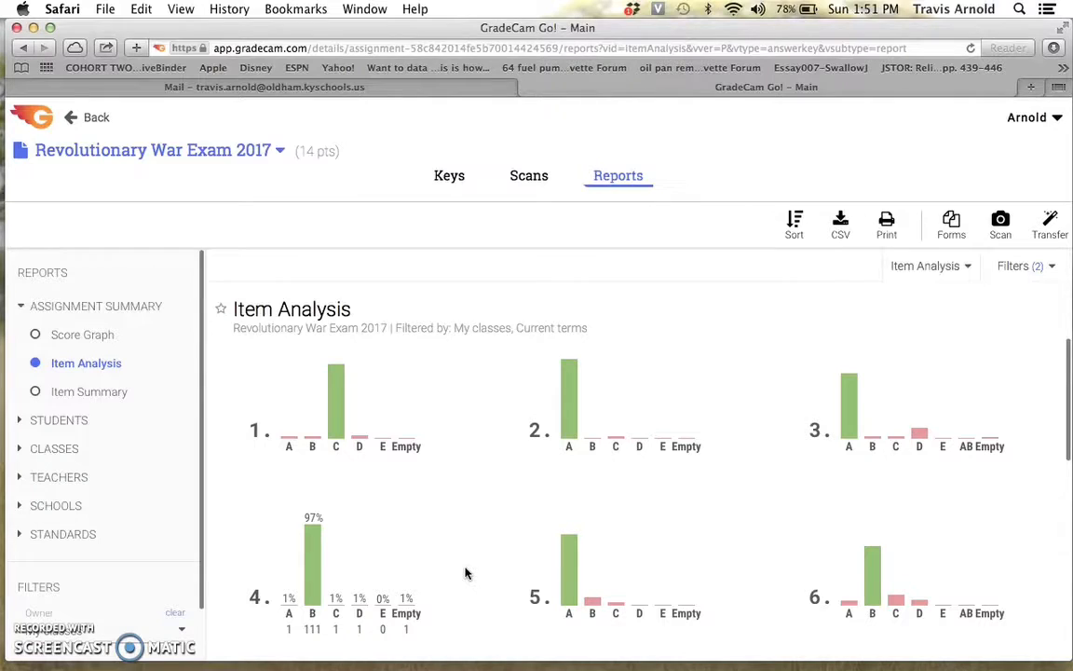
{"action": "left_click", "coordinate": [434, 527]}
{"action": "left_click", "coordinate": [378, 450]}
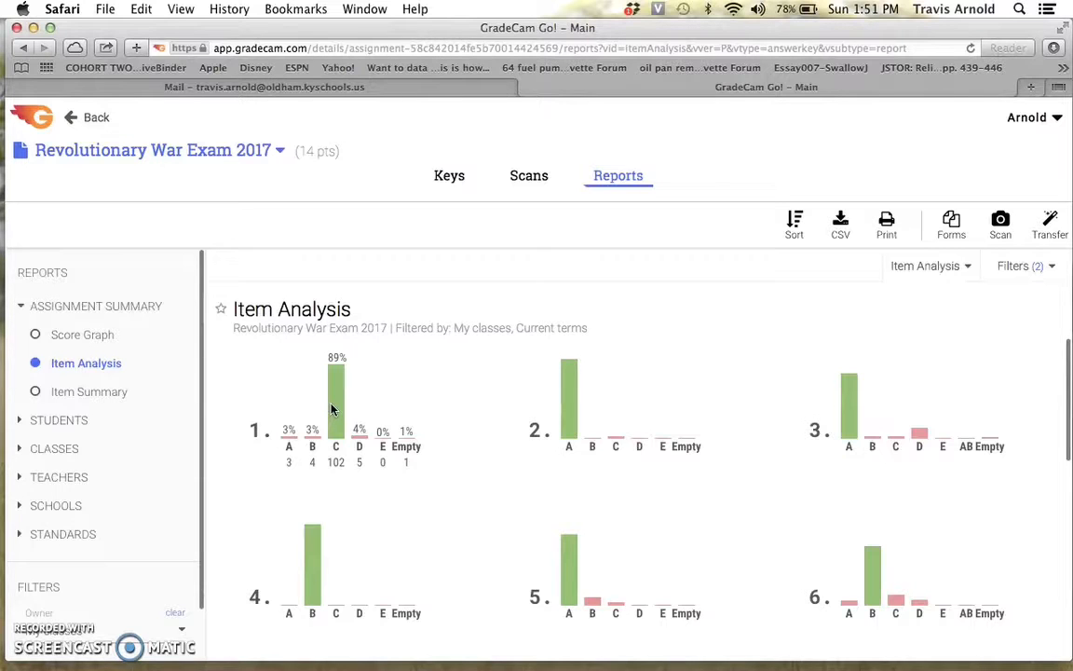
Examine the answer distributions of the remaining questions down to question 14.
{"action": "mouse_move", "coordinate": [689, 438]}
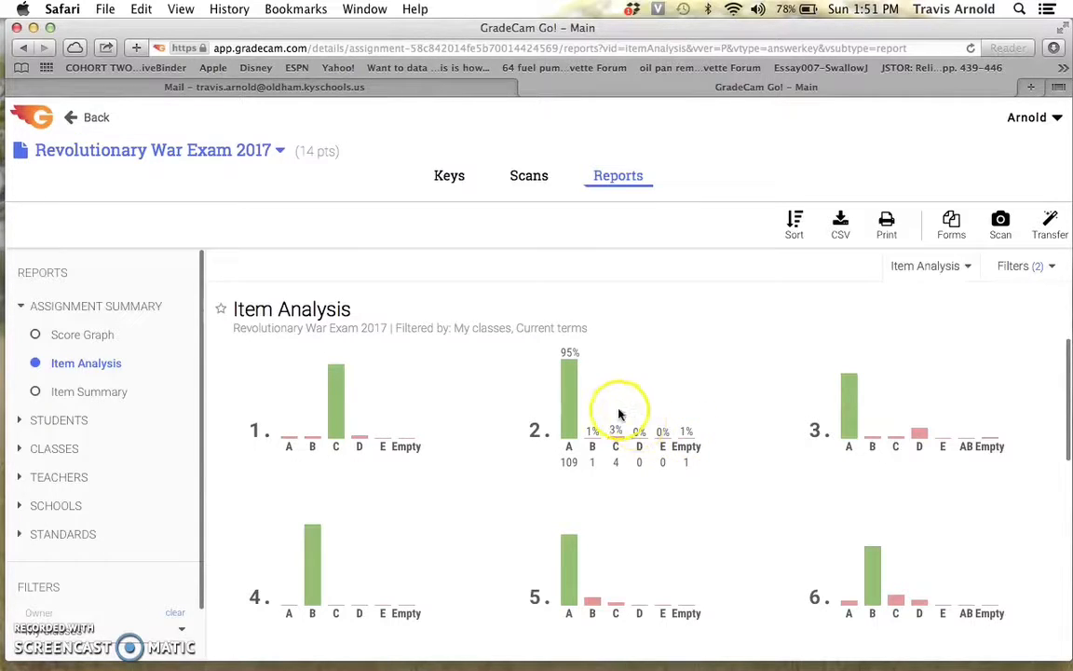
{"action": "mouse_move", "coordinate": [873, 419]}
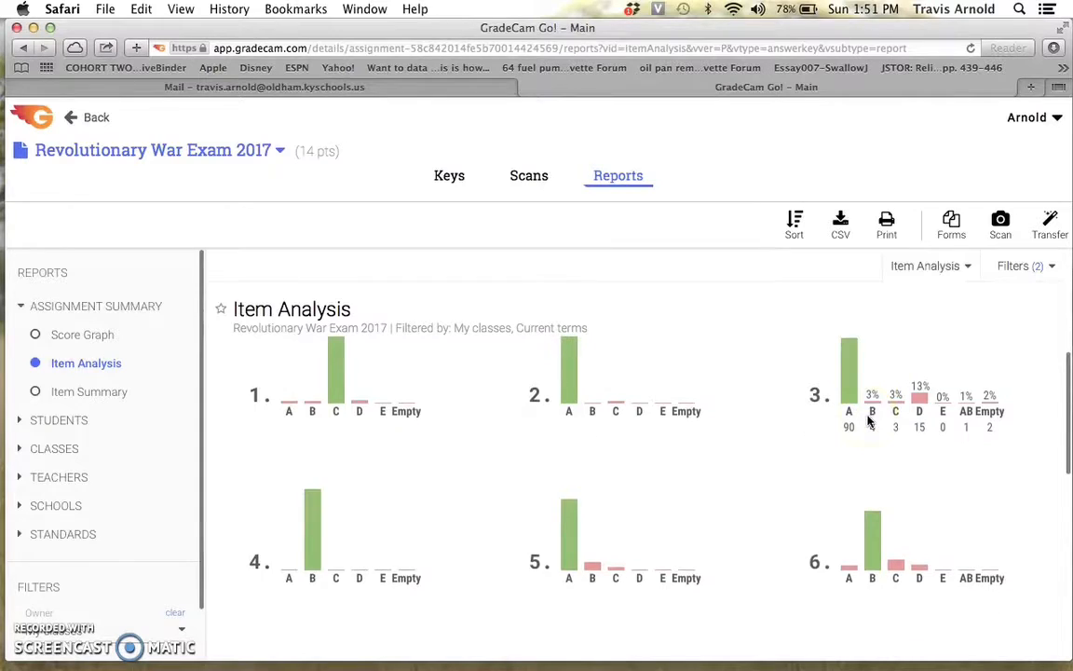
{"action": "scroll", "coordinate": [869, 422], "scroll_direction": "down", "scroll_amount": 1}
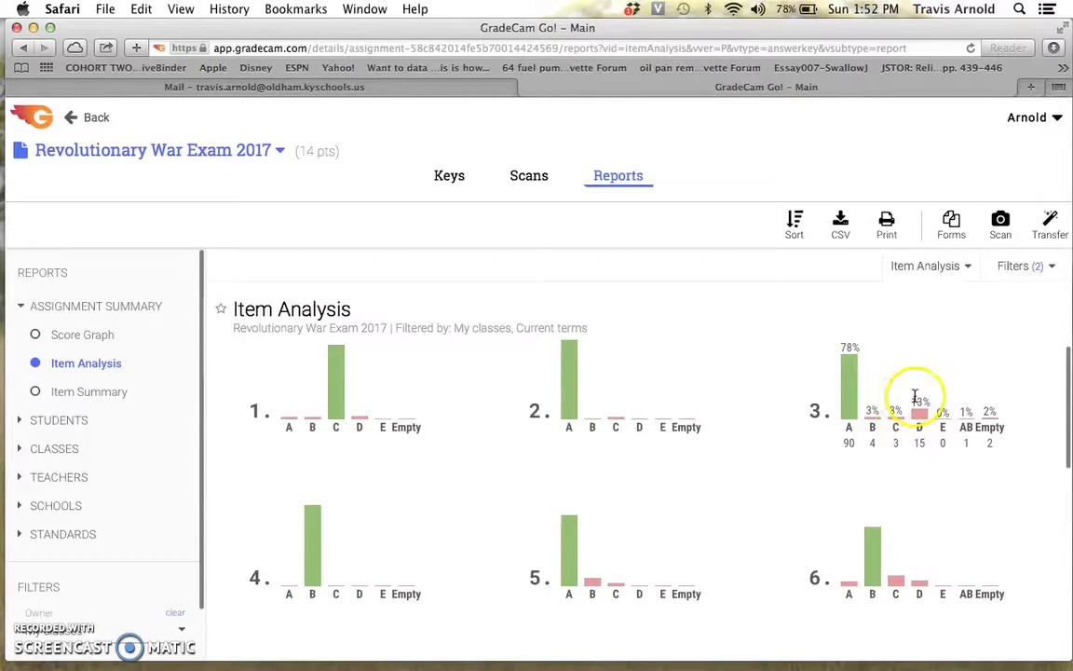
{"action": "scroll", "coordinate": [818, 413], "scroll_direction": "down", "scroll_amount": 2}
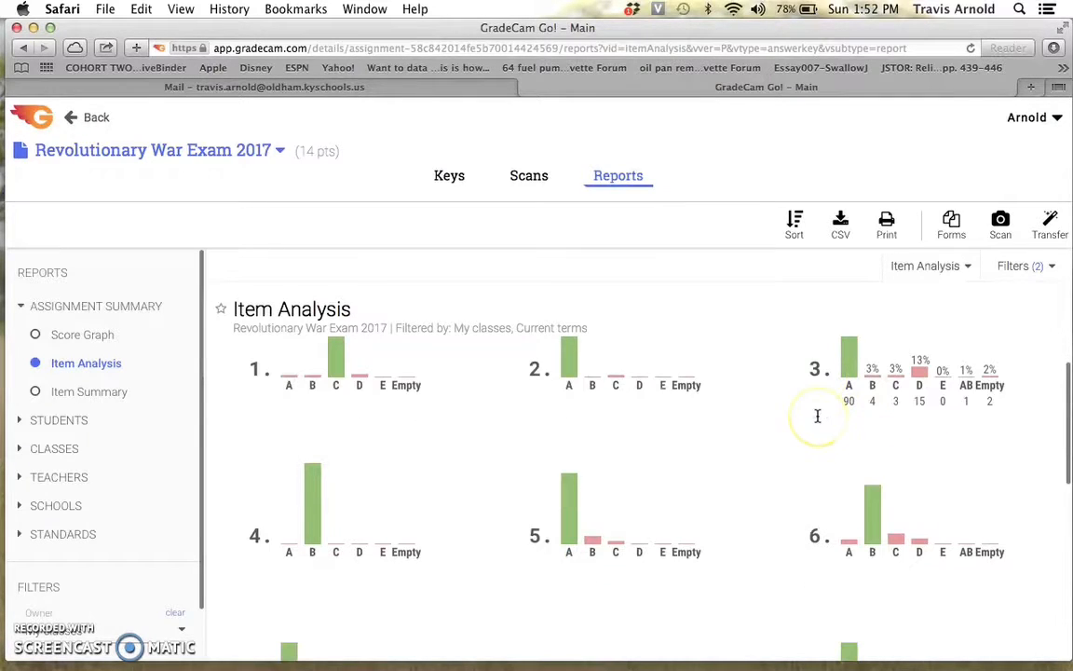
{"action": "scroll", "coordinate": [615, 455], "scroll_direction": "down", "scroll_amount": 5}
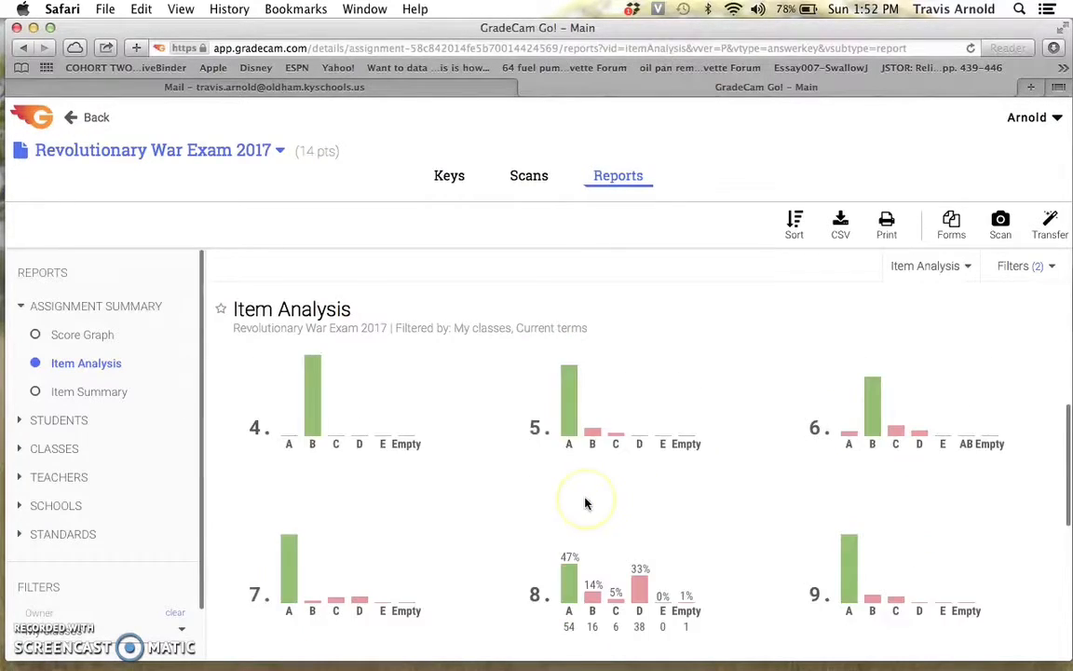
{"action": "scroll", "coordinate": [585, 503], "scroll_direction": "down", "scroll_amount": 2}
{"action": "scroll", "coordinate": [596, 444], "scroll_direction": "up", "scroll_amount": 1}
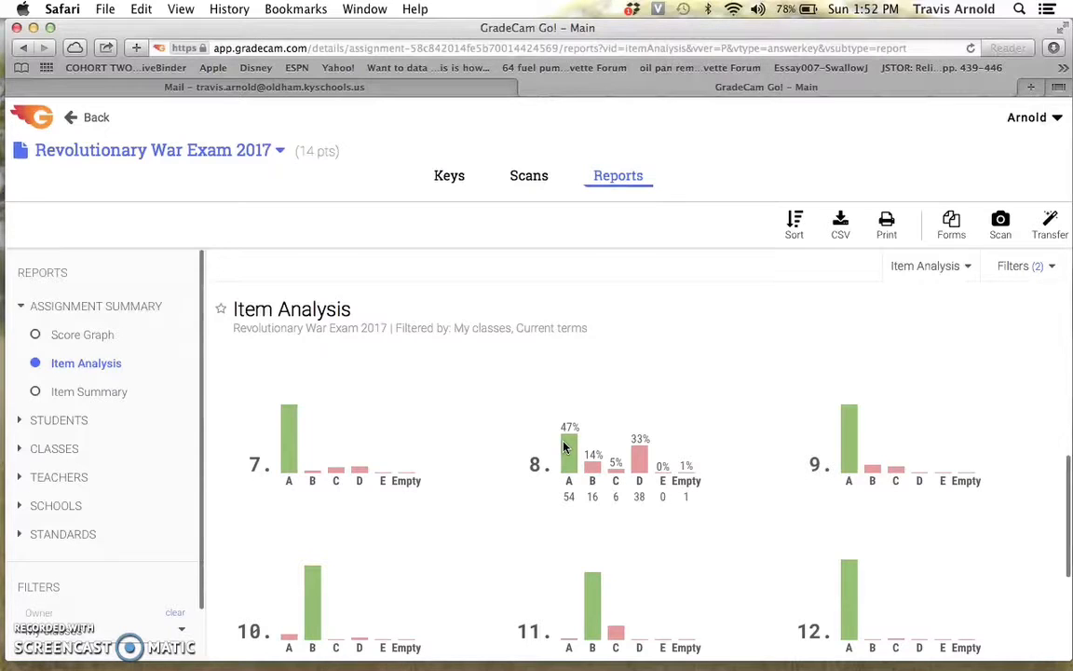
{"action": "mouse_move", "coordinate": [793, 484]}
{"action": "scroll", "coordinate": [787, 480], "scroll_direction": "down", "scroll_amount": 3}
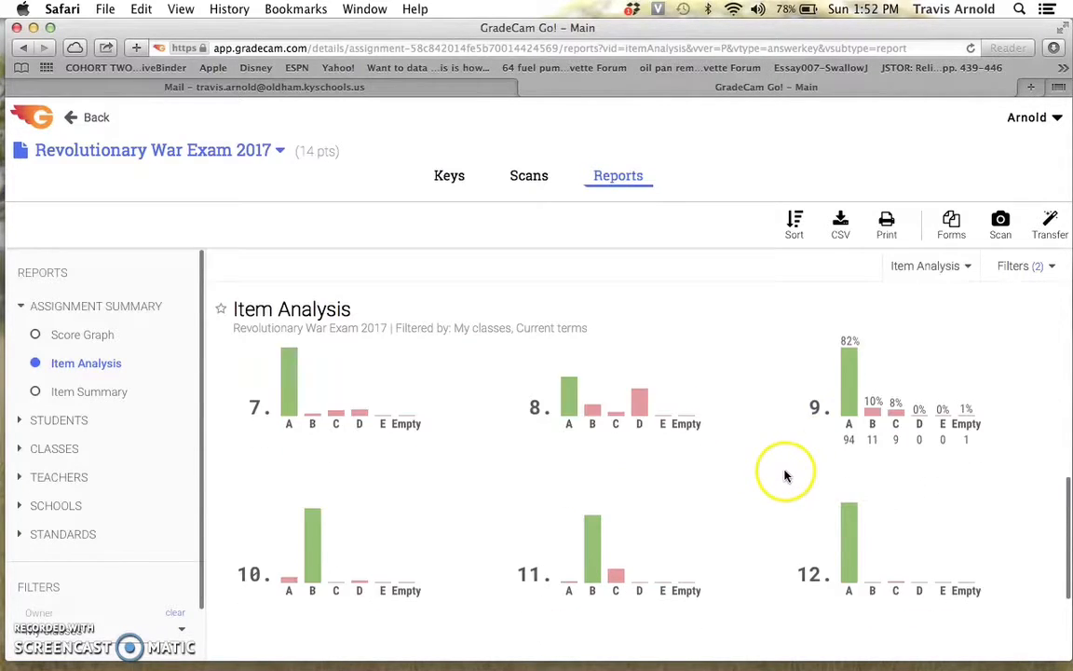
{"action": "mouse_move", "coordinate": [710, 452]}
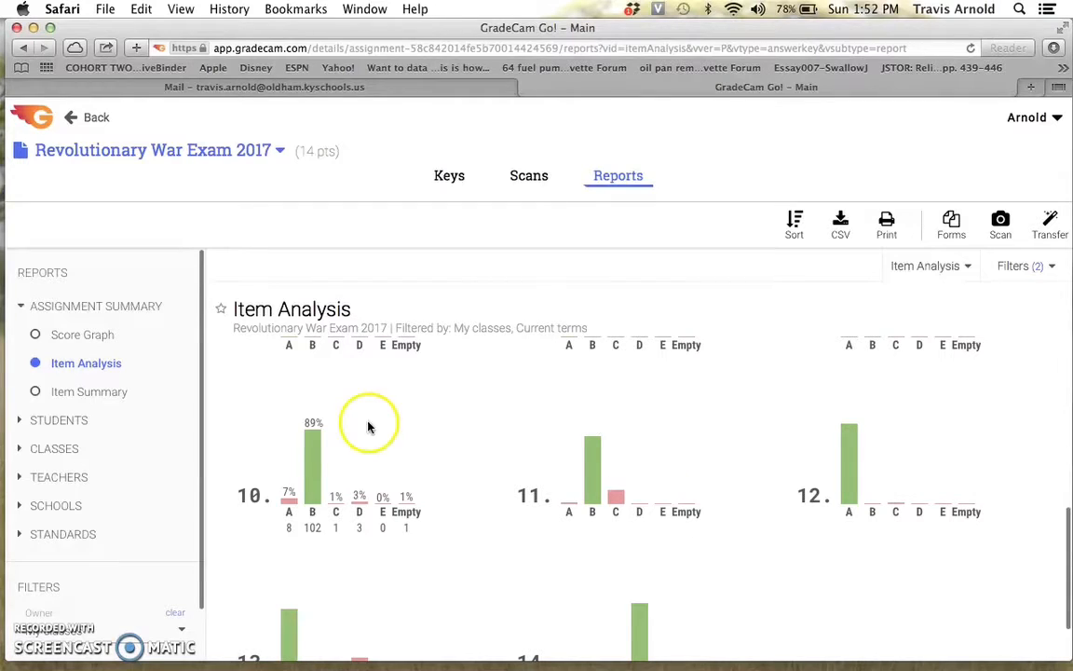
{"action": "scroll", "coordinate": [306, 491], "scroll_direction": "down", "scroll_amount": 2}
{"action": "mouse_move", "coordinate": [303, 562]}
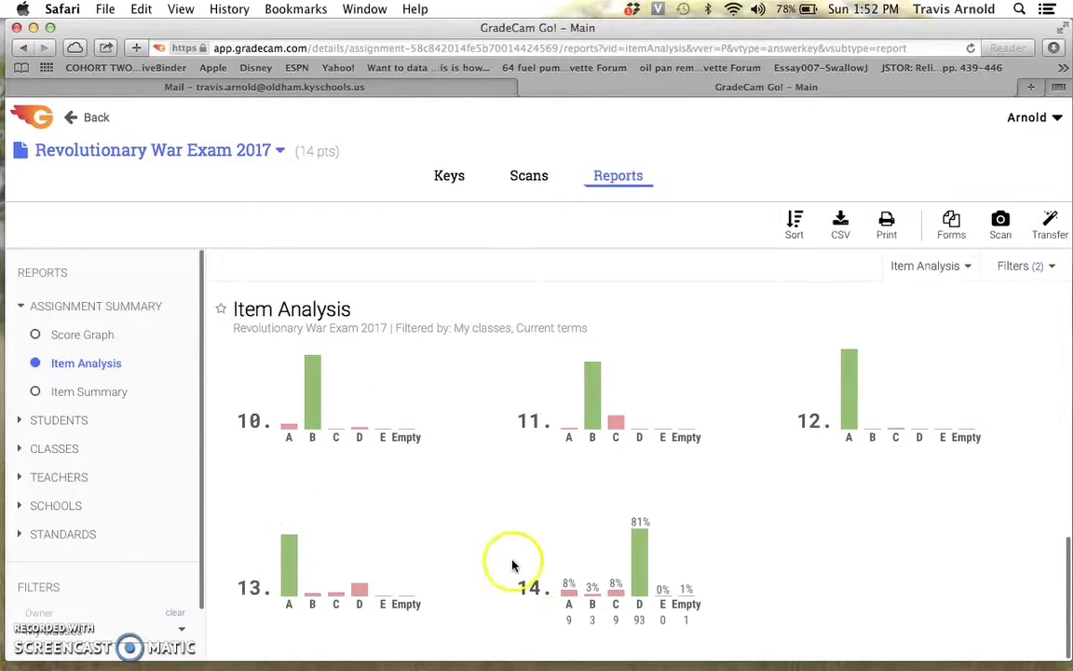
{"action": "mouse_move", "coordinate": [846, 424]}
{"action": "mouse_move", "coordinate": [614, 423]}
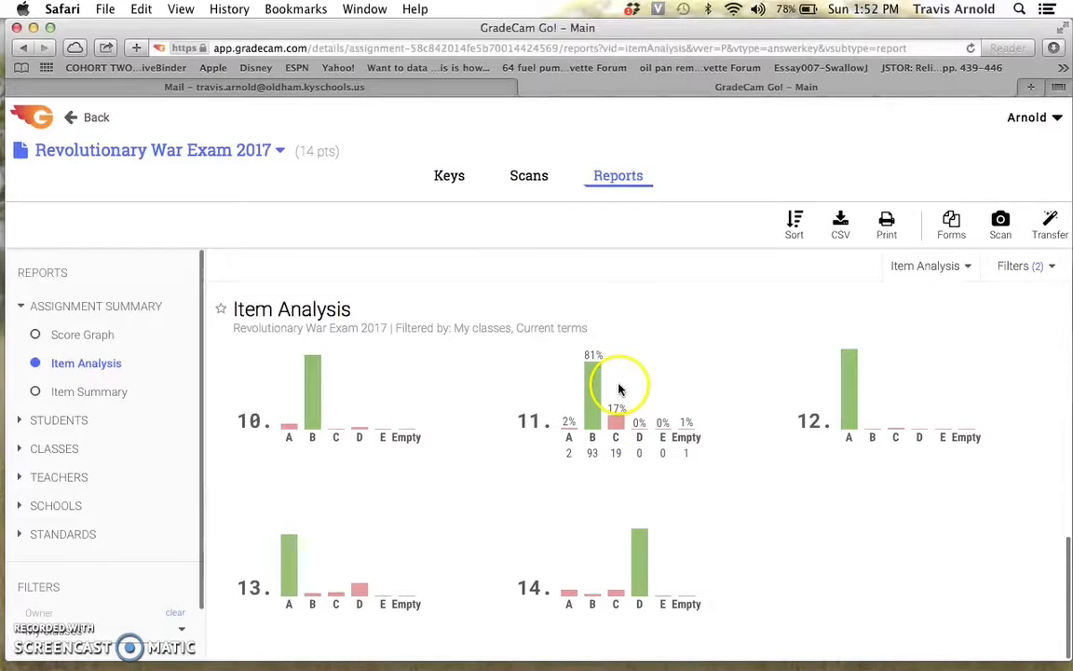
Open the Item Summary report for the exam and scroll through the per-question correct and incorrect results.
{"action": "left_click", "coordinate": [43, 394]}
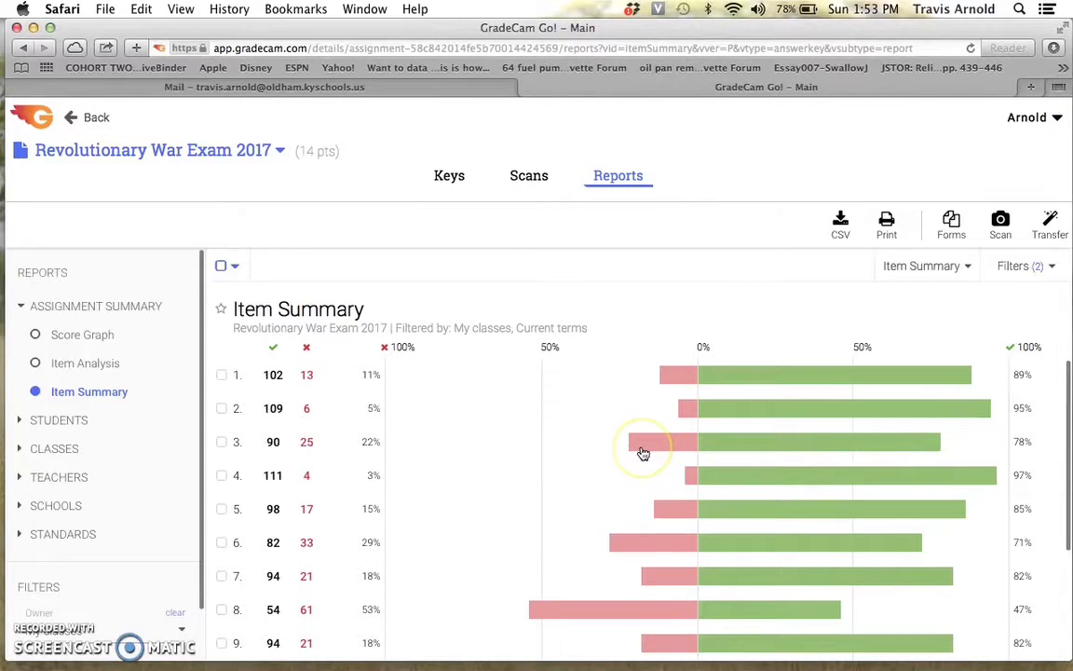
{"action": "scroll", "coordinate": [643, 453], "scroll_direction": "down", "scroll_amount": 3}
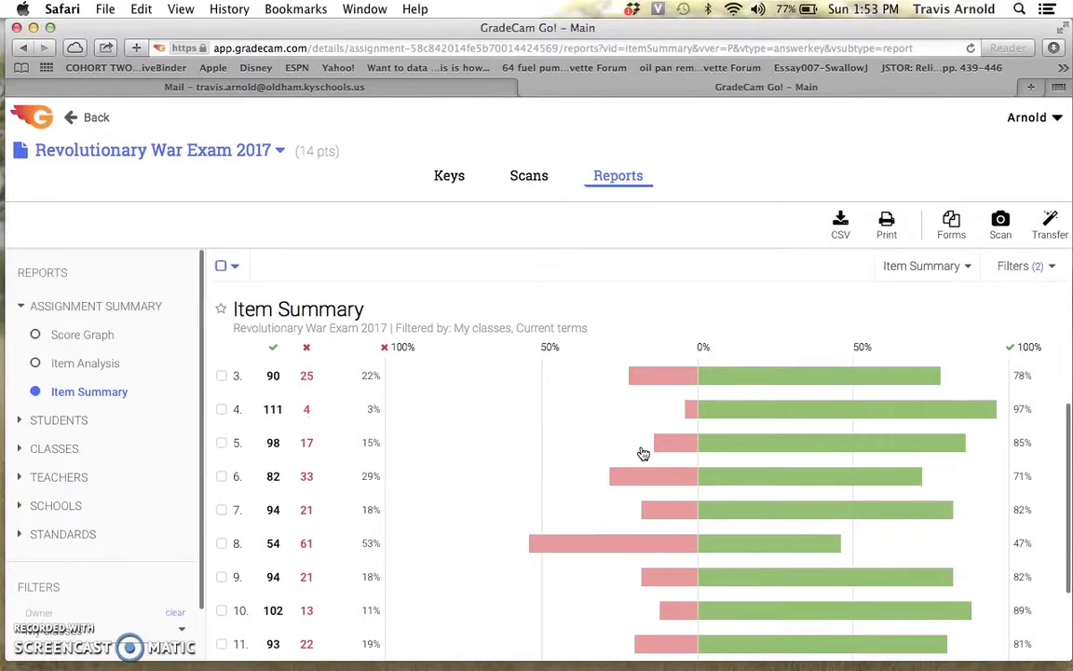
{"action": "scroll", "coordinate": [643, 454], "scroll_direction": "down", "scroll_amount": 2}
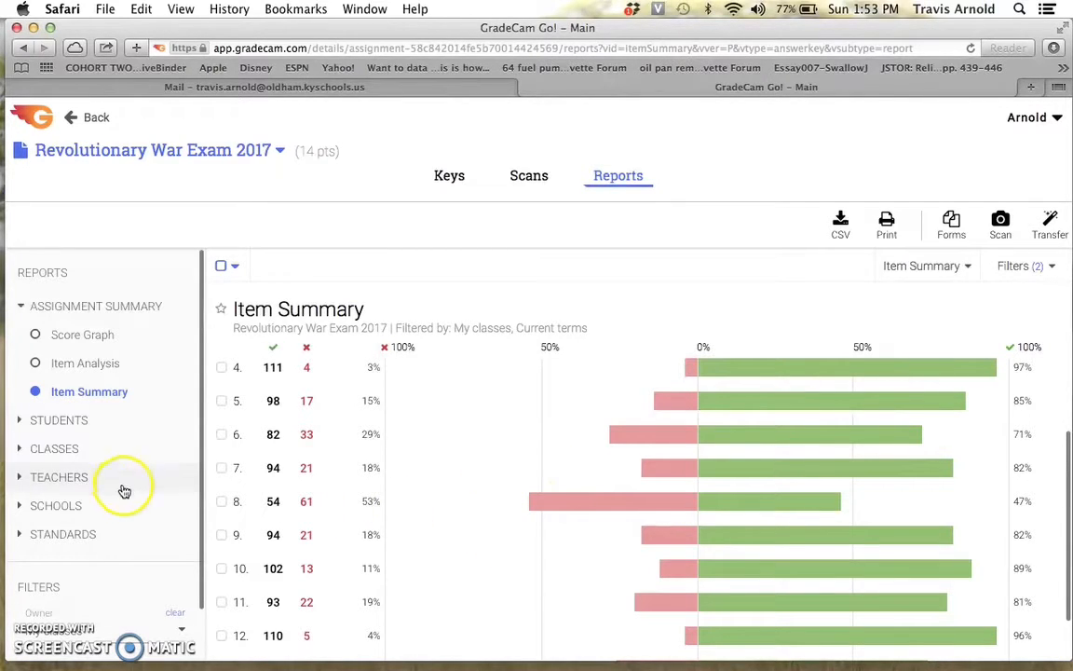
Open the Class Overview report and select the (SN) SOCIAL STUDIES 8 - 11 class's results.
{"action": "left_click", "coordinate": [20, 451]}
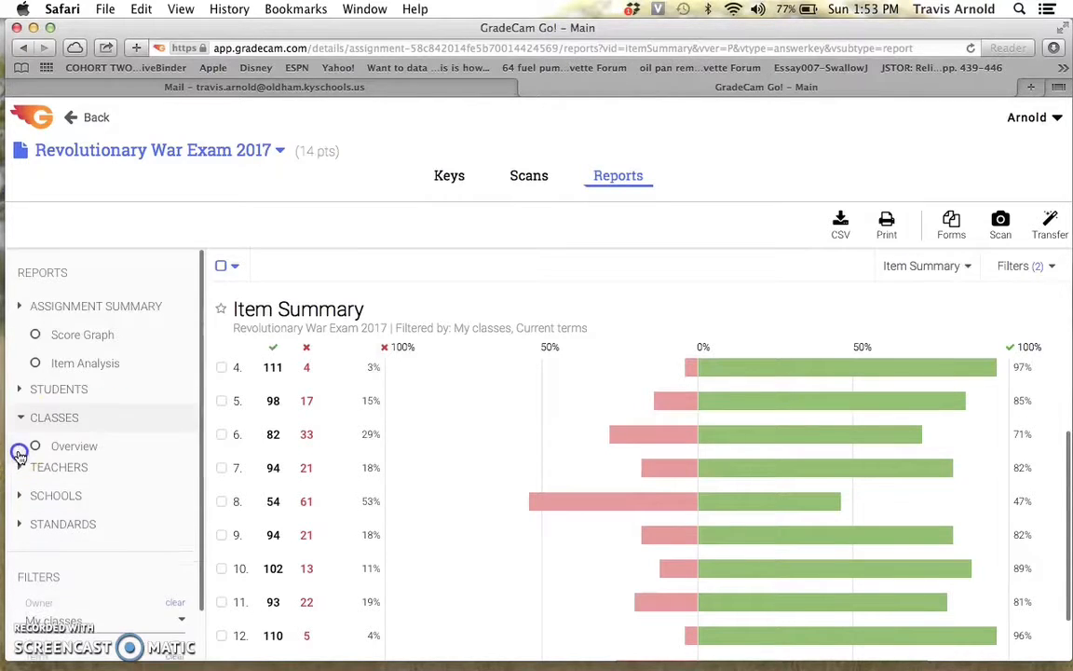
{"action": "left_click", "coordinate": [65, 392]}
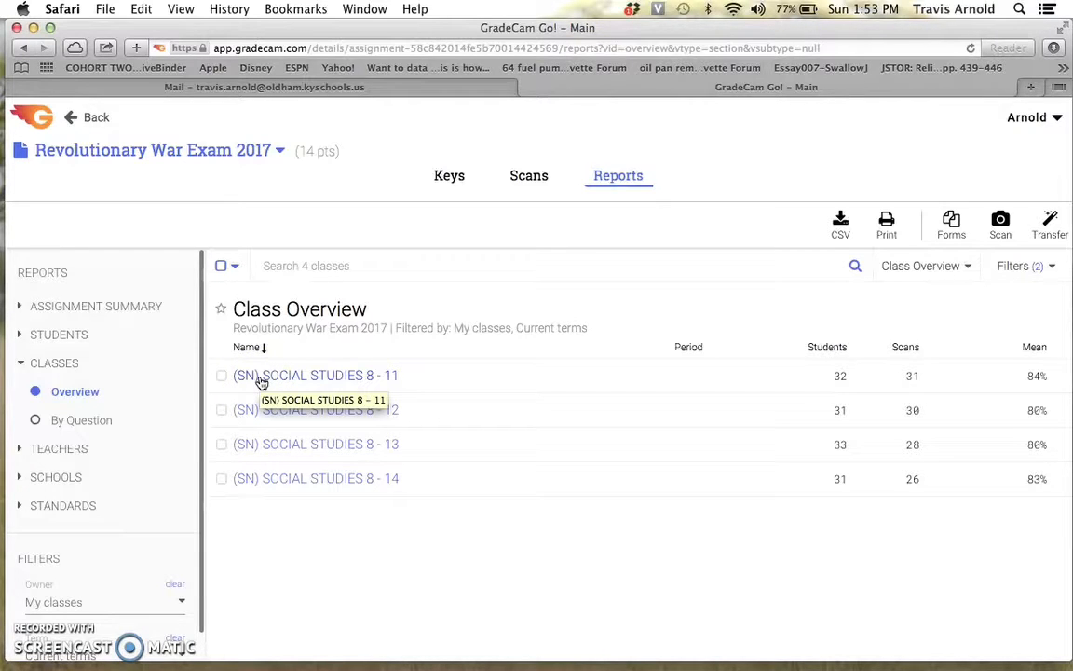
{"action": "left_click", "coordinate": [35, 611]}
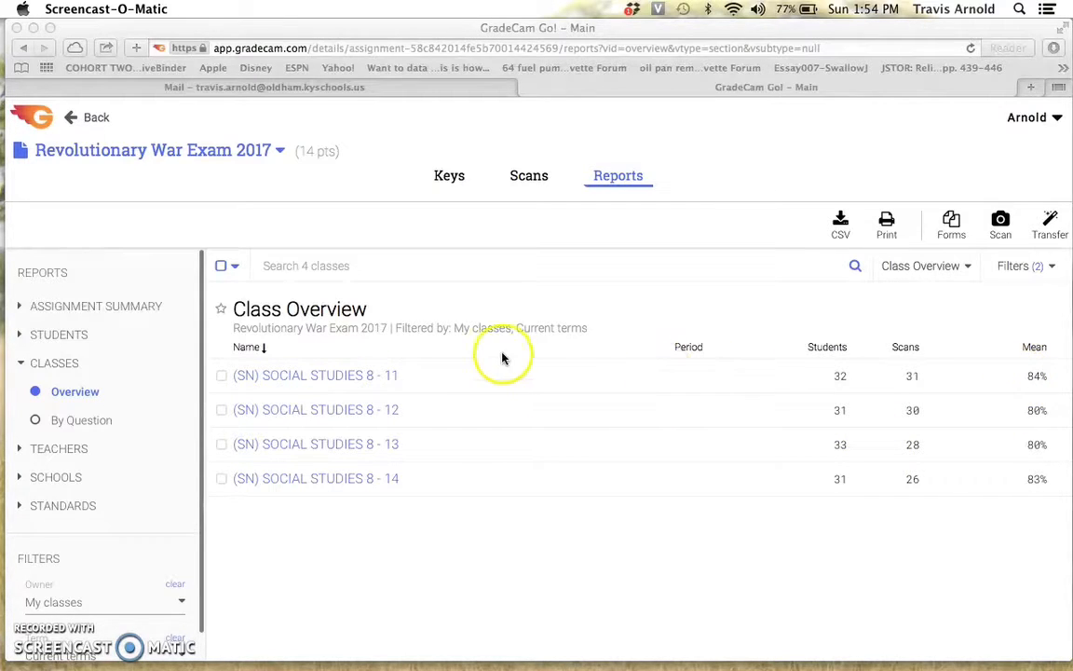
{"action": "left_click", "coordinate": [271, 378]}
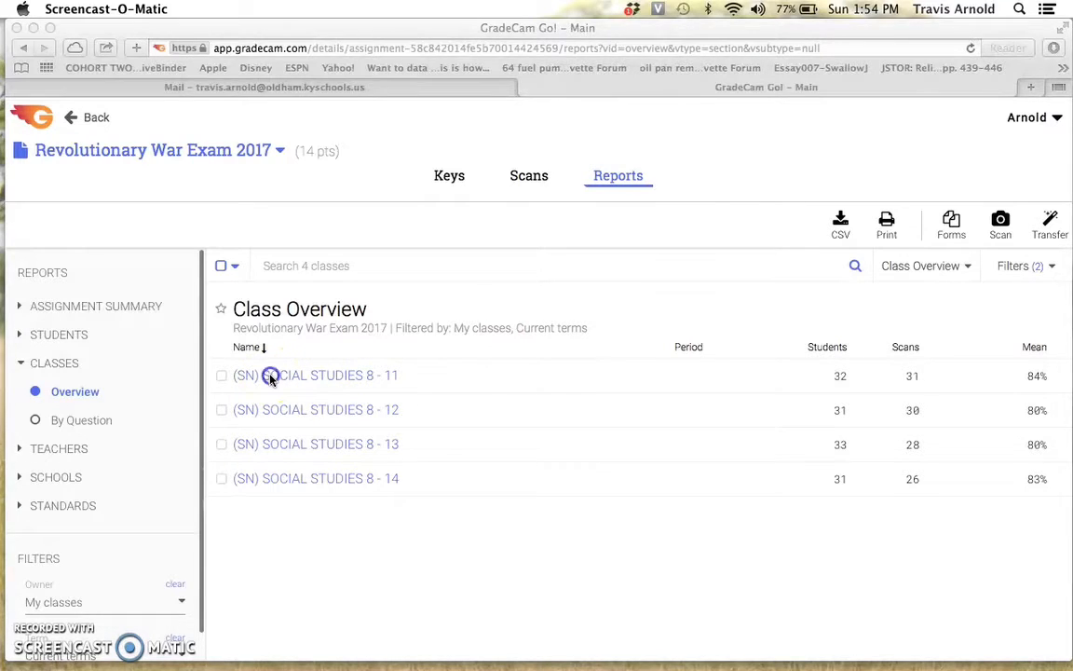
{"action": "left_click", "coordinate": [270, 377]}
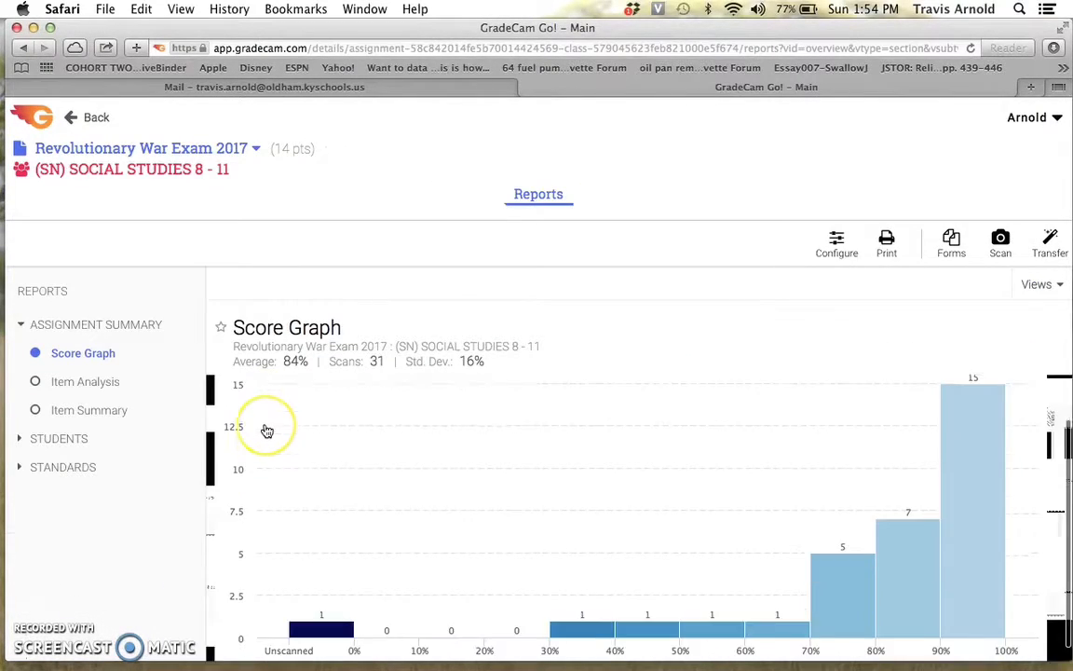
Open the class's Item Analysis and inspect the answer breakdowns of its questions.
{"action": "left_click", "coordinate": [82, 384]}
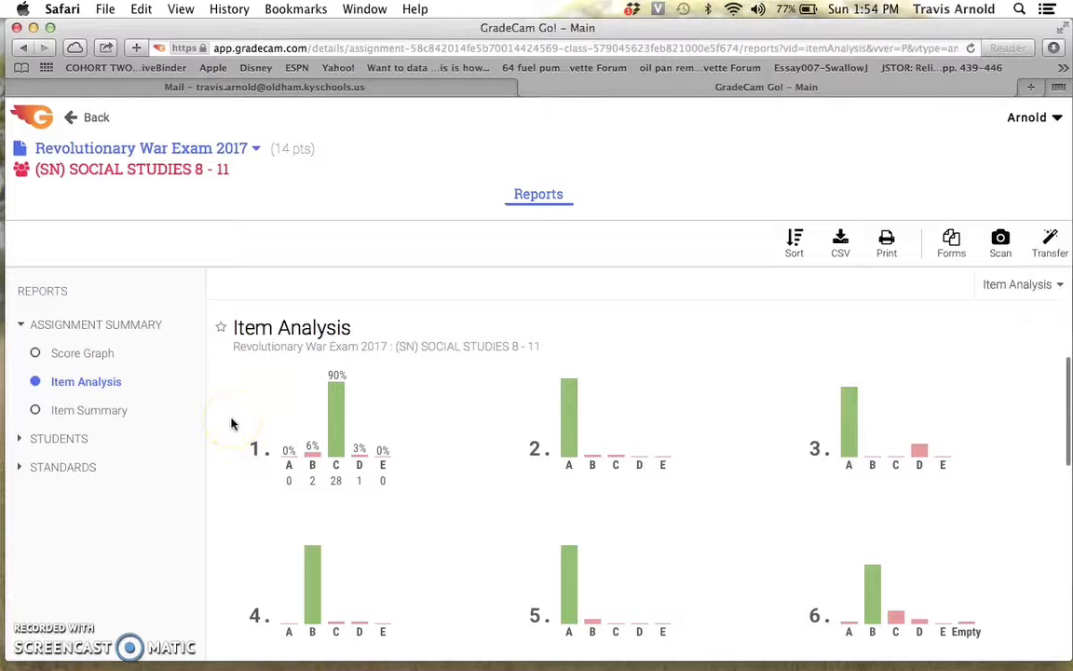
{"action": "left_click", "coordinate": [315, 410]}
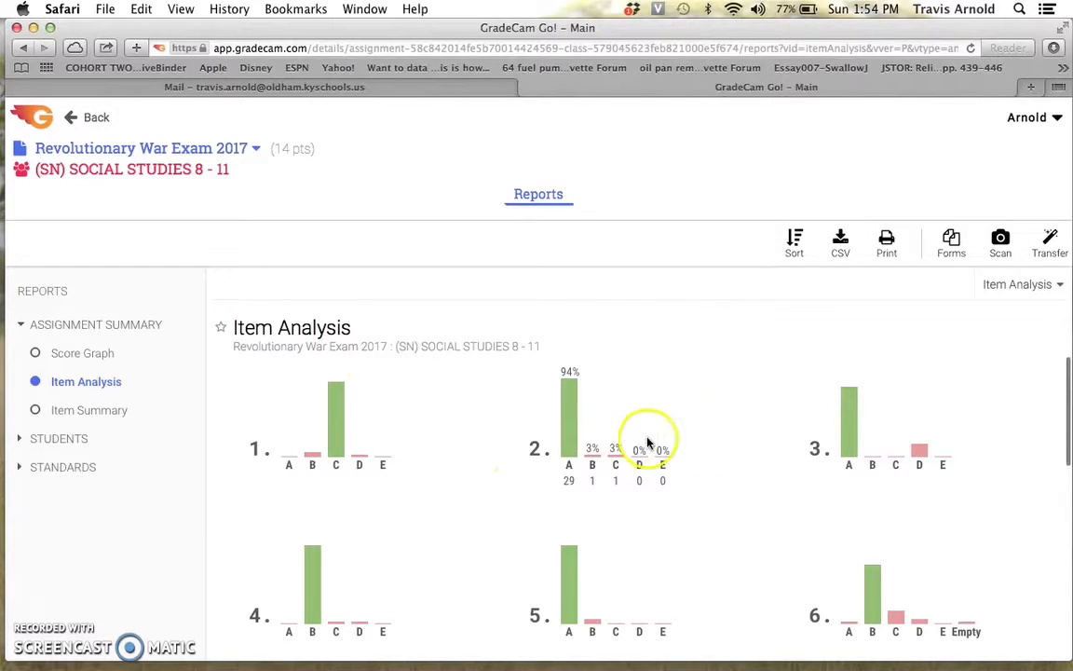
{"action": "scroll", "coordinate": [839, 466], "scroll_direction": "down", "scroll_amount": 2}
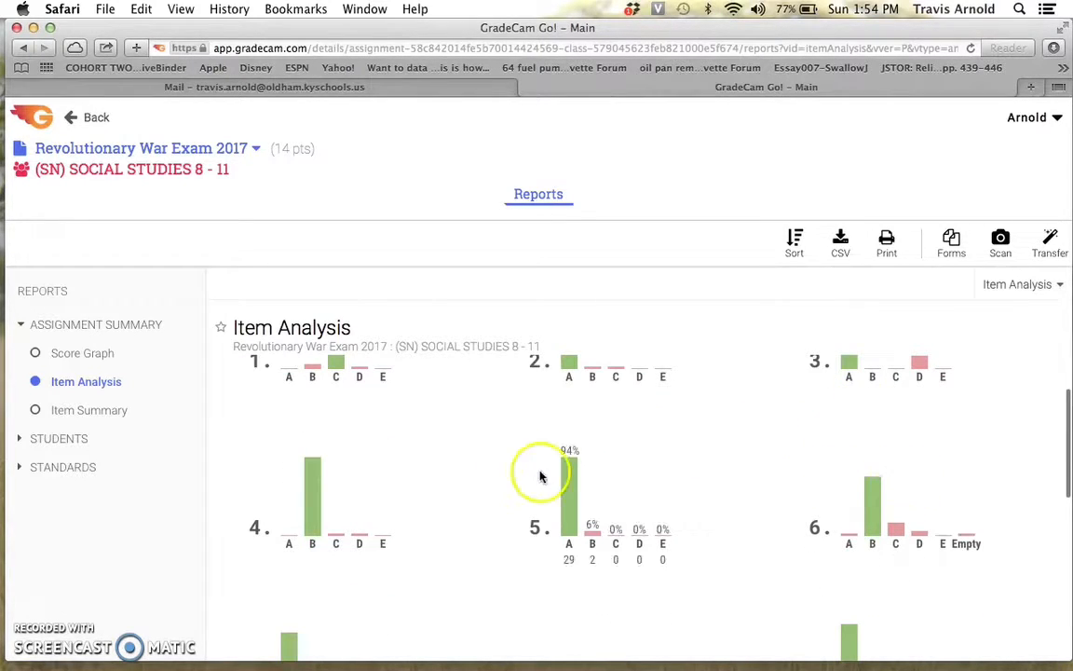
{"action": "scroll", "coordinate": [325, 534], "scroll_direction": "down", "scroll_amount": 4}
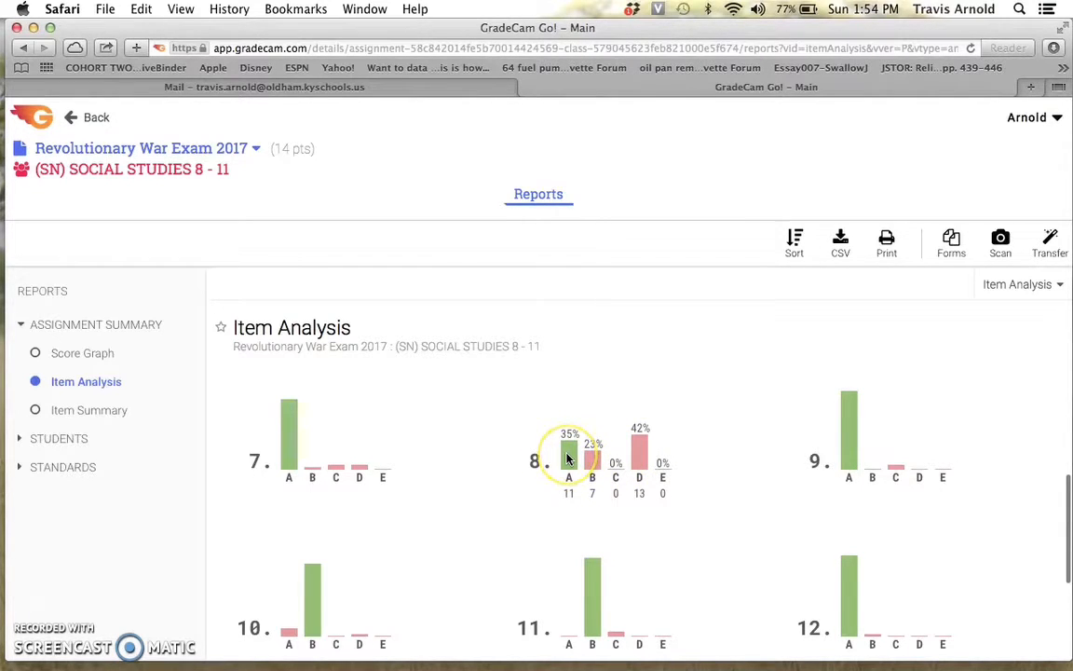
View the class's Item Summary report and collapse the Assignment Summary section.
{"action": "left_click", "coordinate": [54, 412]}
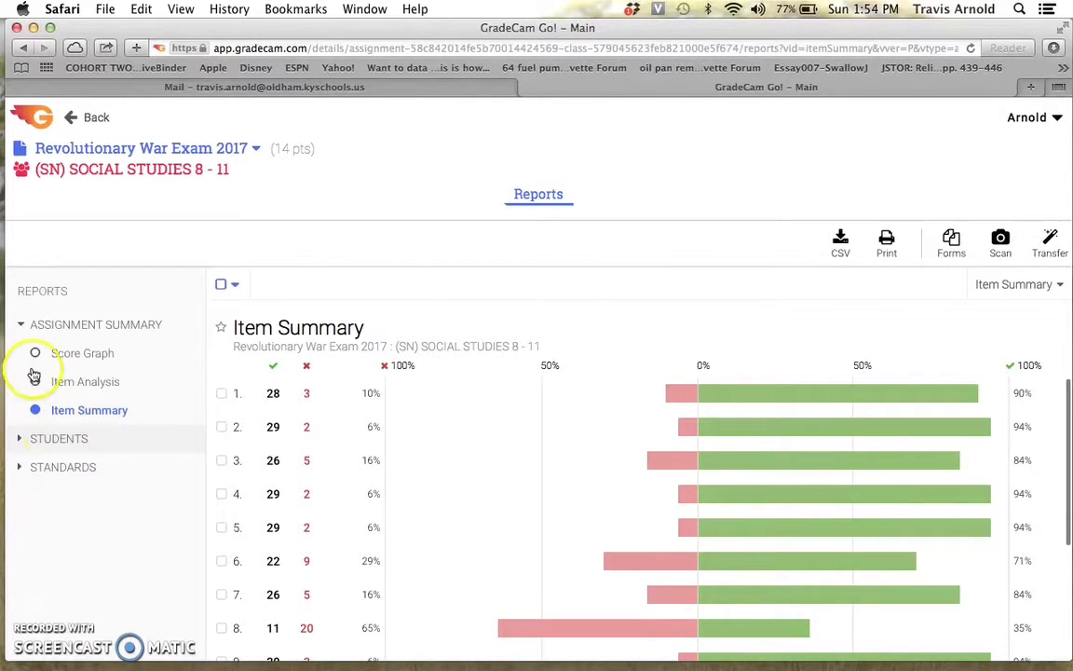
{"action": "left_click", "coordinate": [20, 324]}
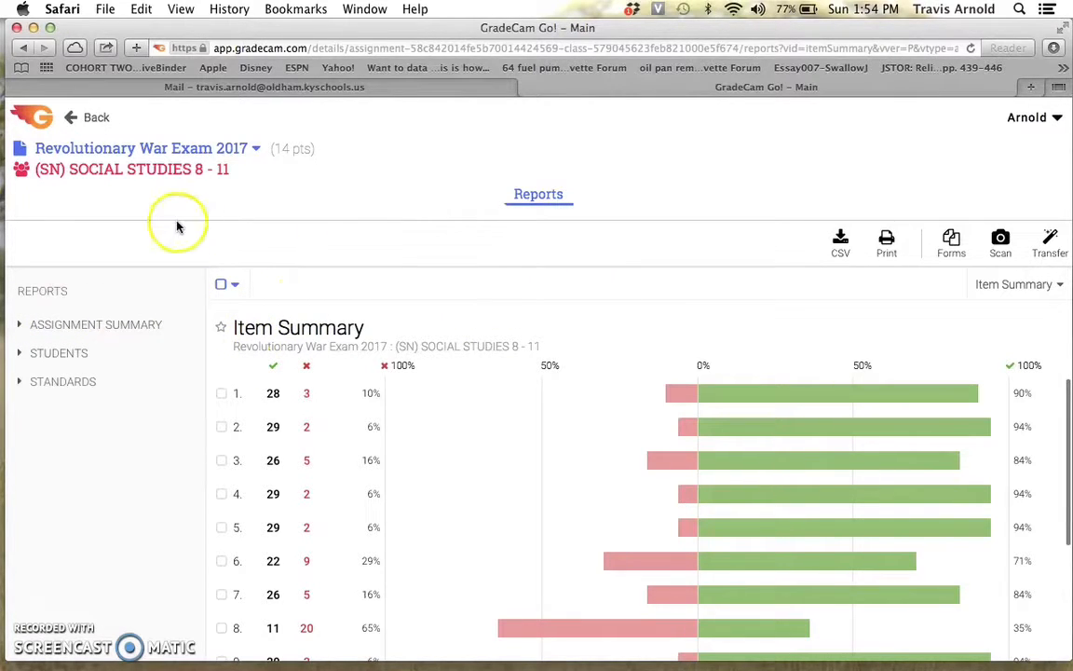
Go back to the assignments list and open the Sample Name assignment's scans.
{"action": "left_click", "coordinate": [84, 121]}
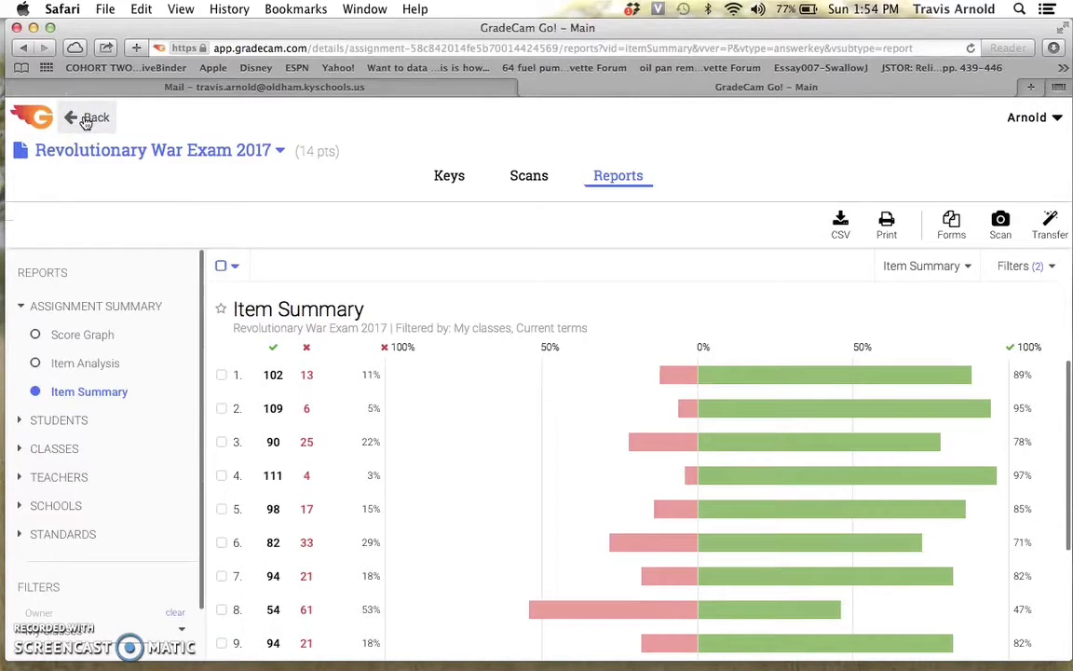
{"action": "left_click", "coordinate": [84, 120]}
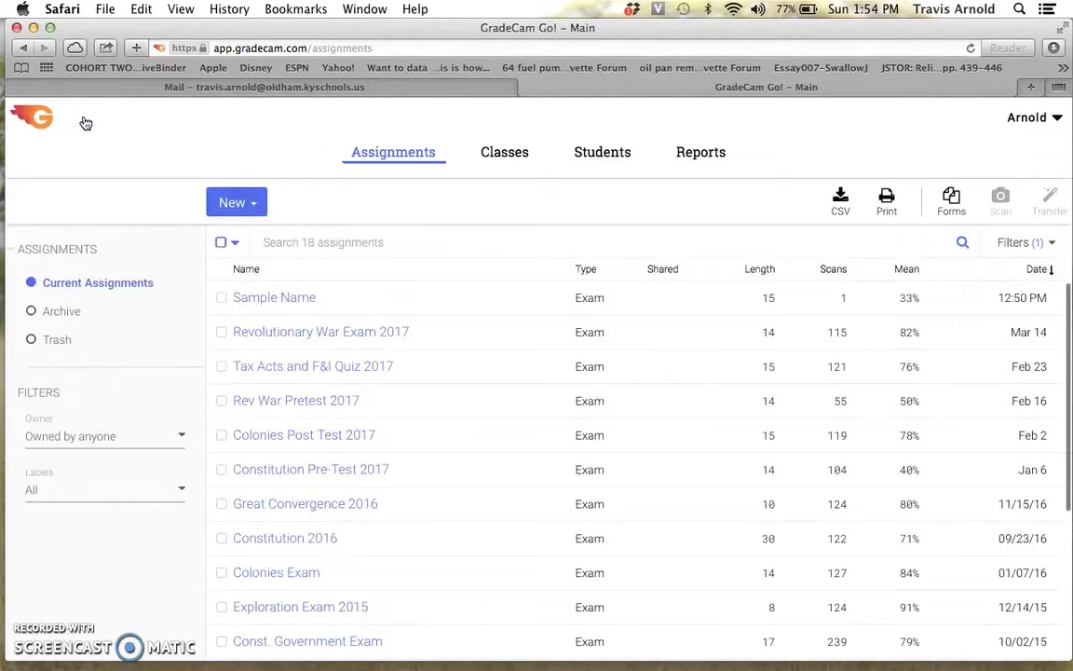
{"action": "left_click", "coordinate": [303, 298]}
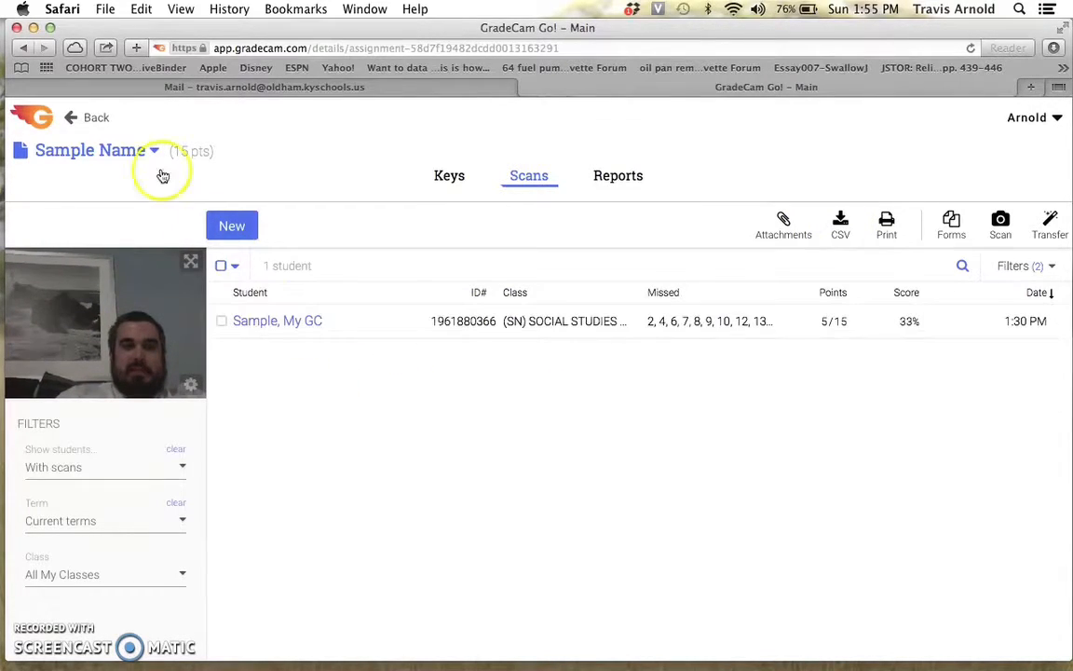
Export the scan results as CSV and open the downloaded table-2.csv file in Excel.
{"action": "left_click", "coordinate": [839, 228]}
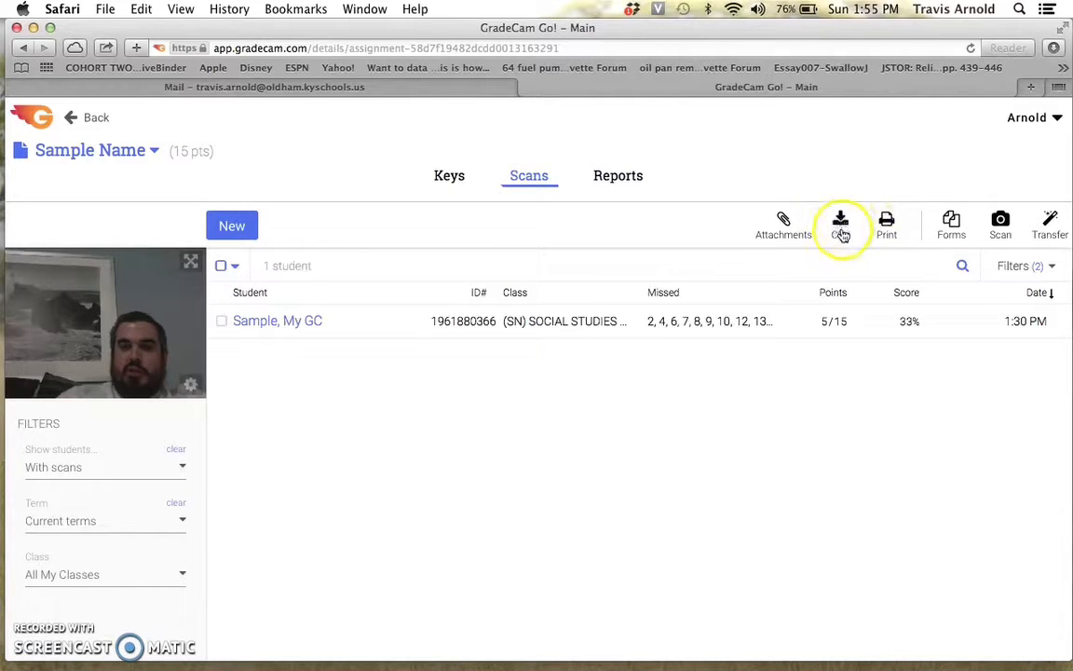
{"action": "left_click", "coordinate": [840, 235]}
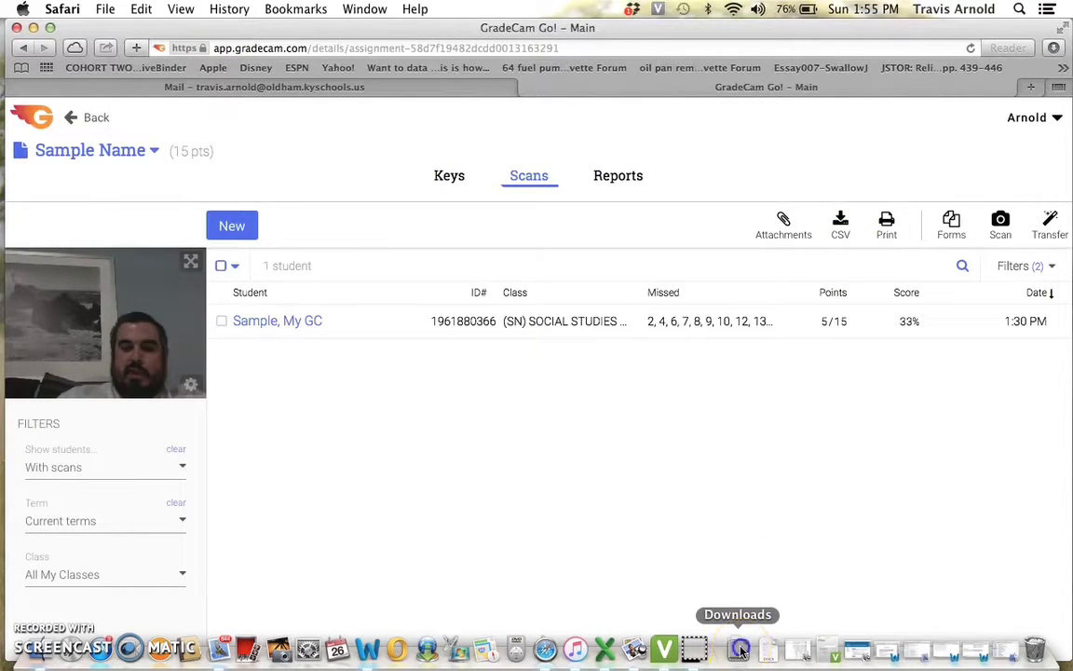
{"action": "left_click", "coordinate": [741, 650]}
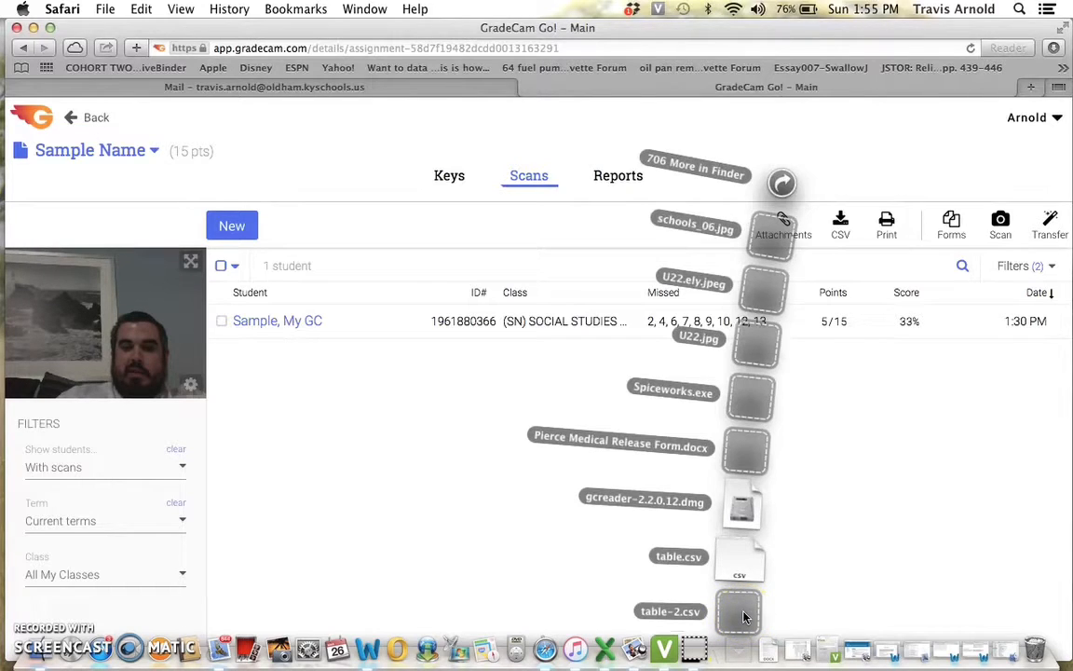
{"action": "left_click", "coordinate": [742, 611]}
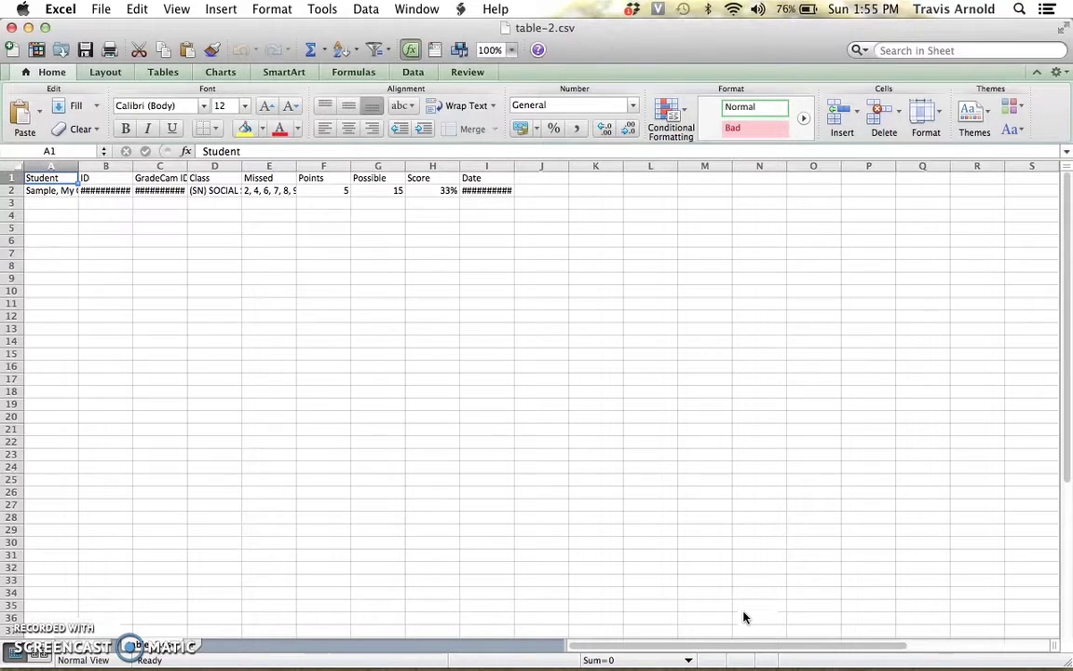
Widen the ID column to read it, then close the spreadsheet without saving.
{"action": "double_click", "coordinate": [135, 166]}
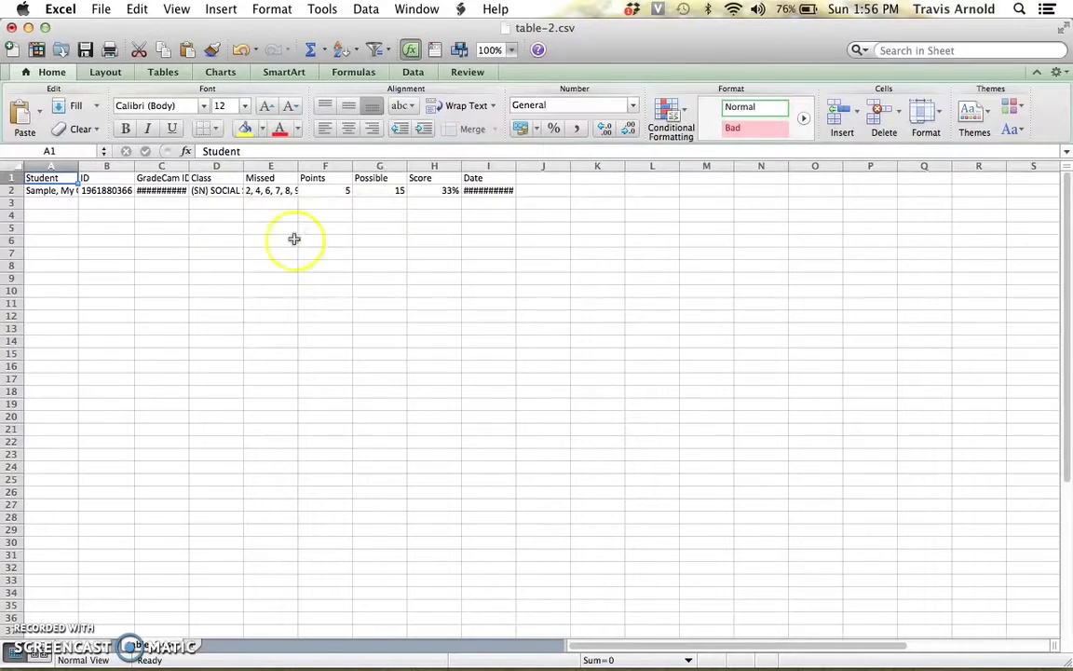
{"action": "left_click", "coordinate": [11, 28]}
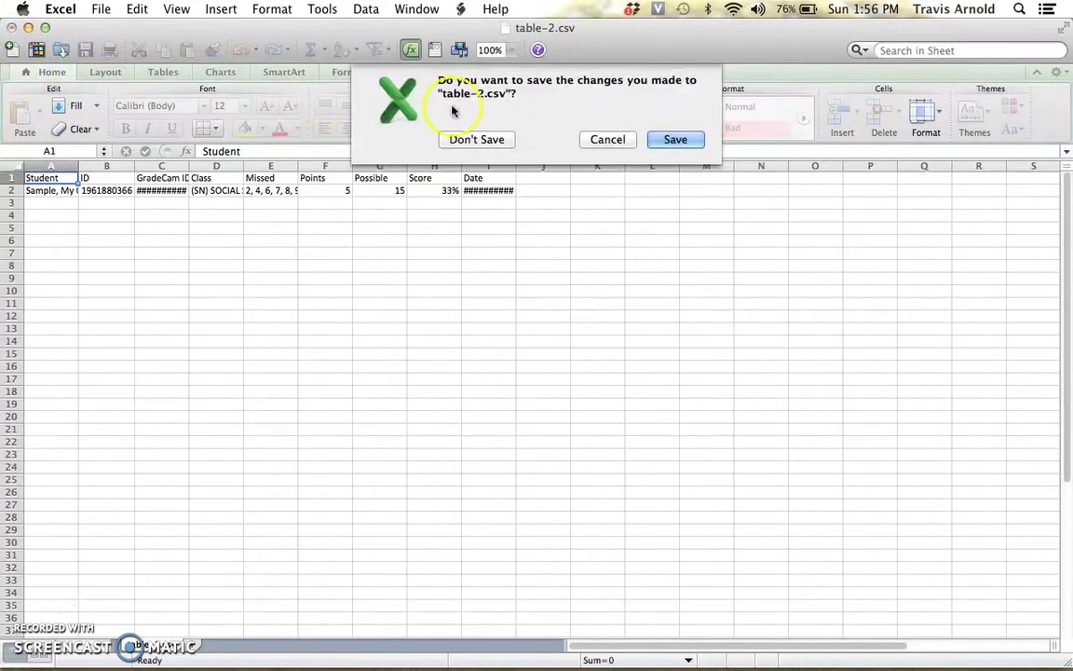
{"action": "left_click", "coordinate": [490, 140]}
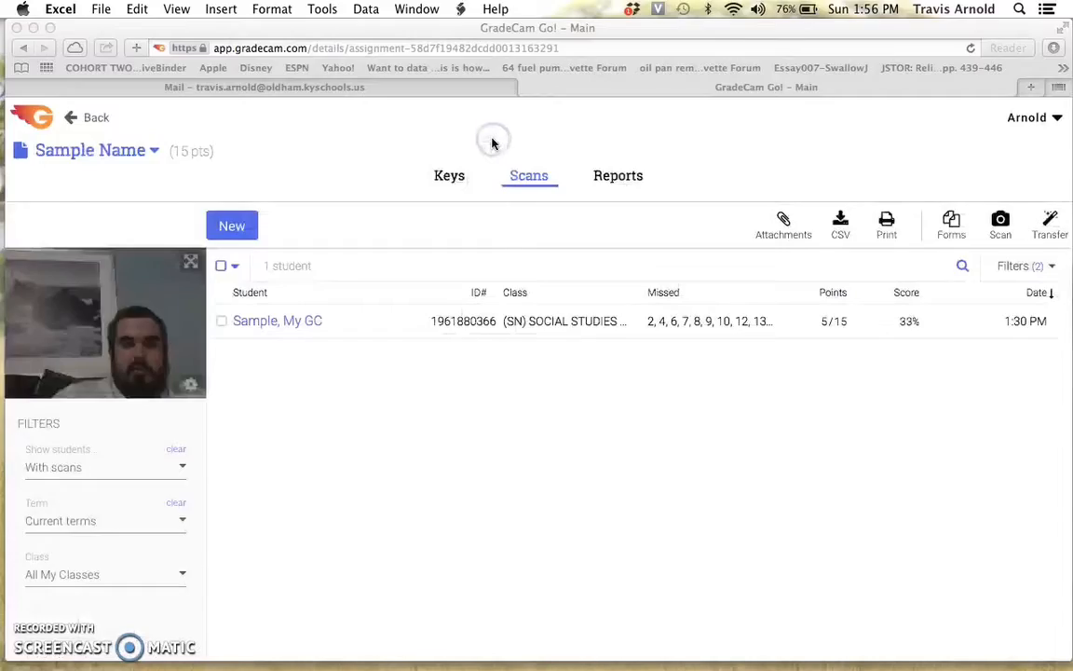
Return to the main assignments list.
{"action": "left_click", "coordinate": [93, 119]}
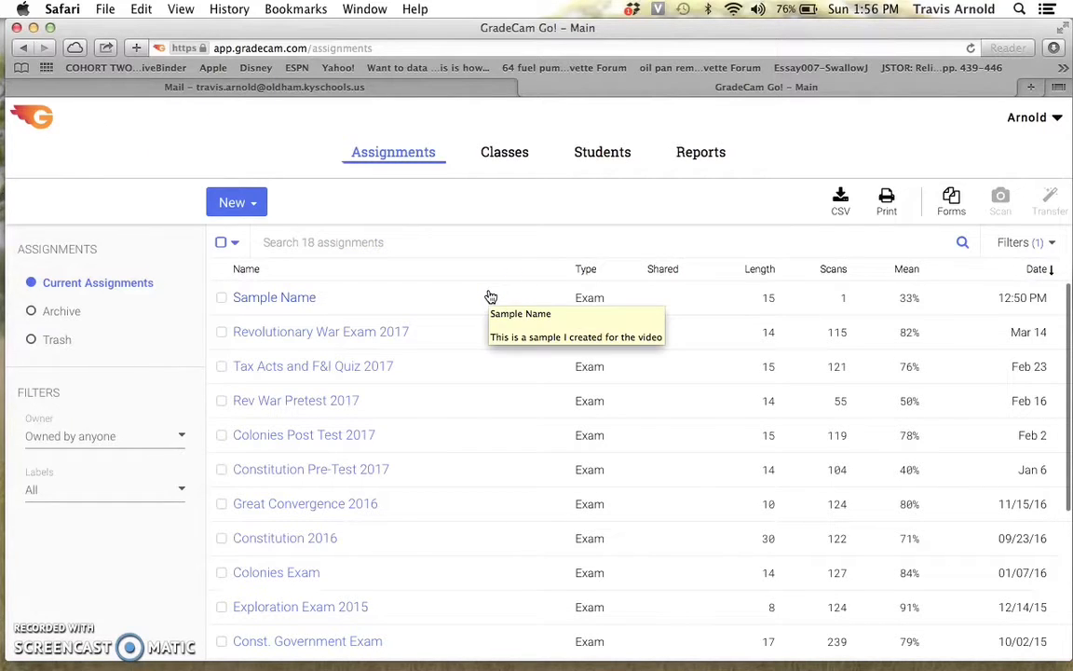
{"action": "left_click", "coordinate": [688, 155]}
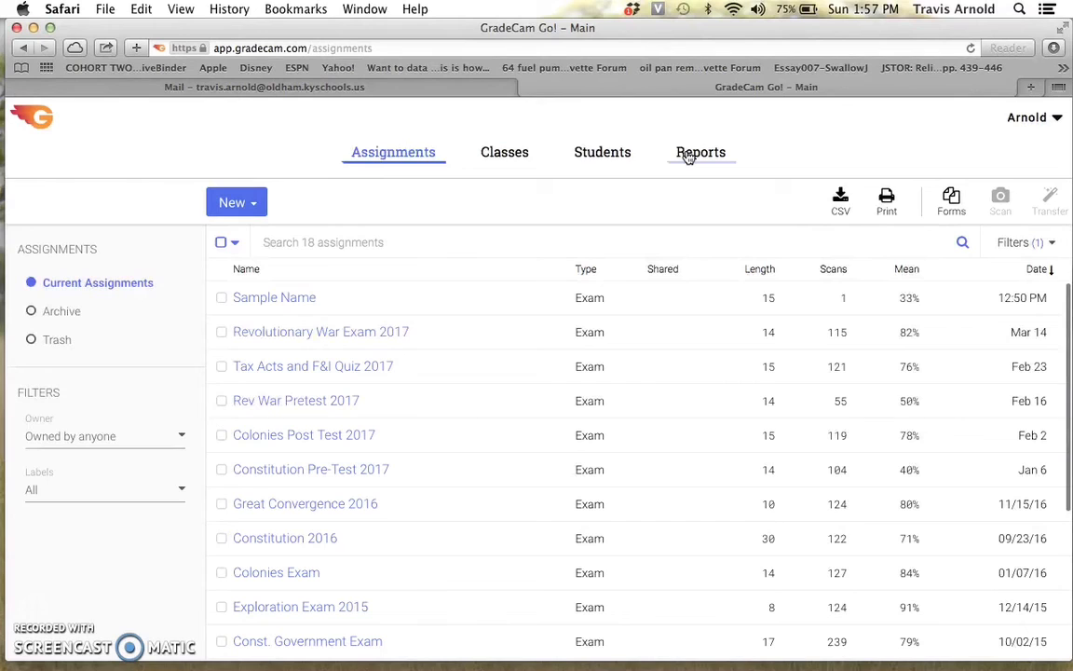
{"action": "left_click", "coordinate": [34, 614]}
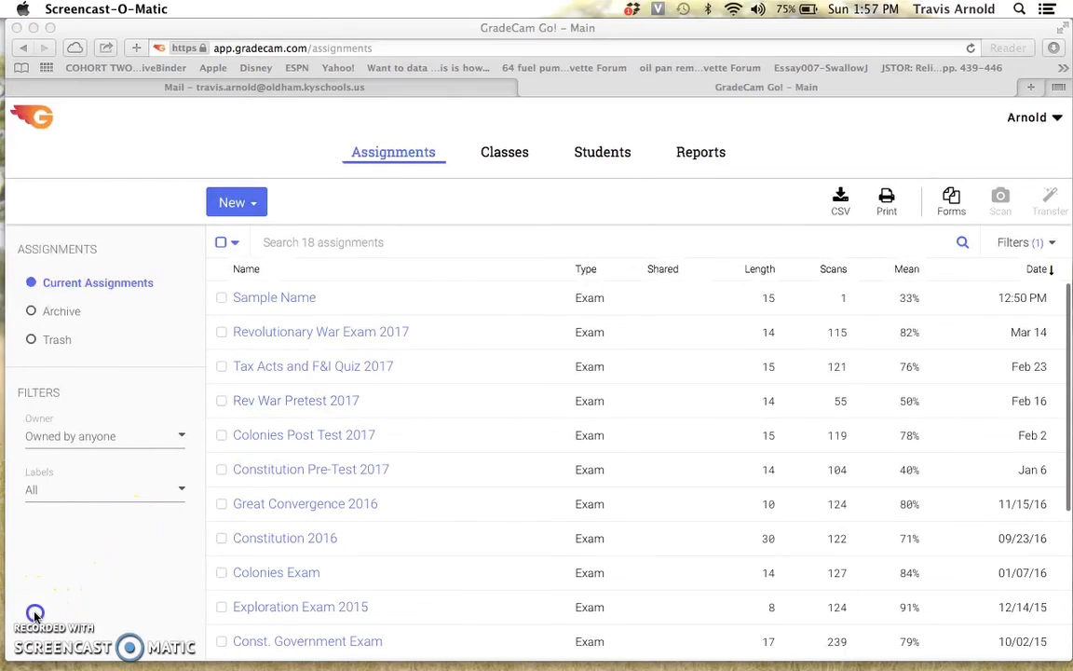